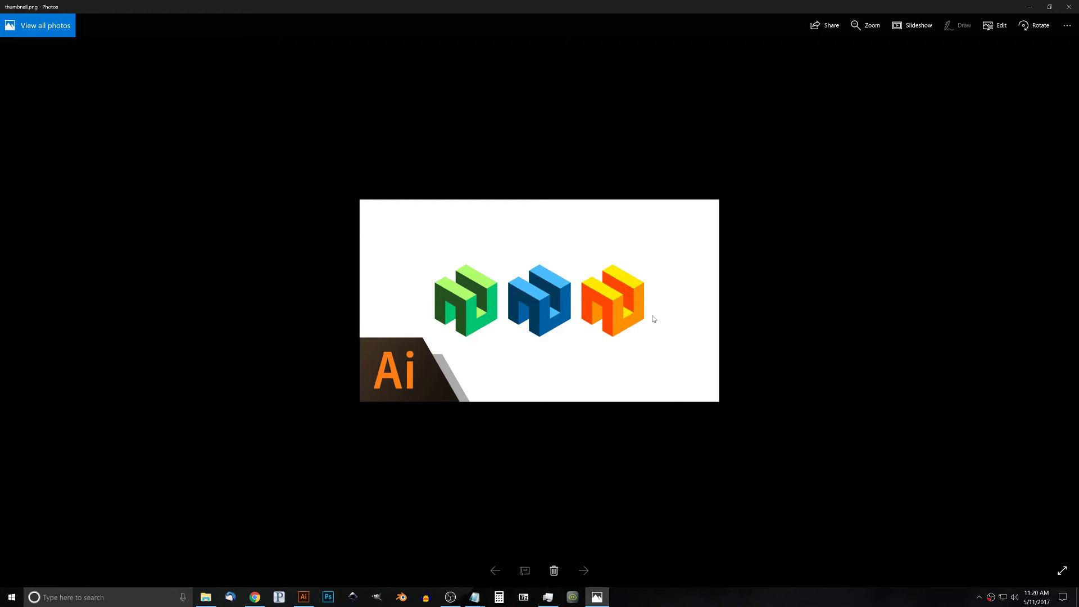
Switch to Illustrator, create a Web-Large document of 1920 x 1080 px in RGB color, and turn off Snap to Pixel
{"action": "left_click", "coordinate": [303, 595]}
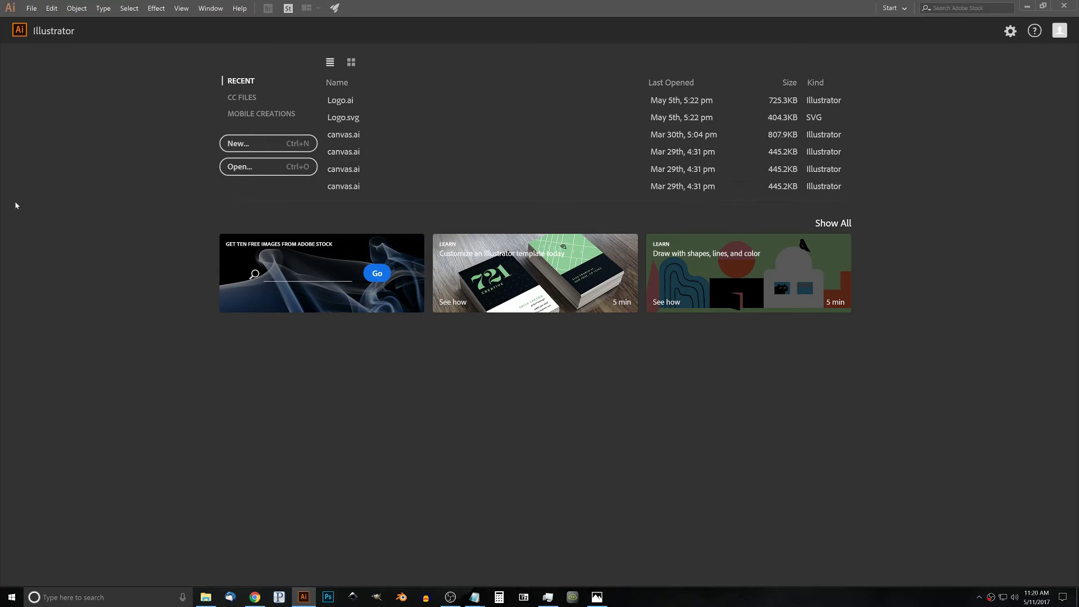
{"action": "left_click", "coordinate": [261, 147]}
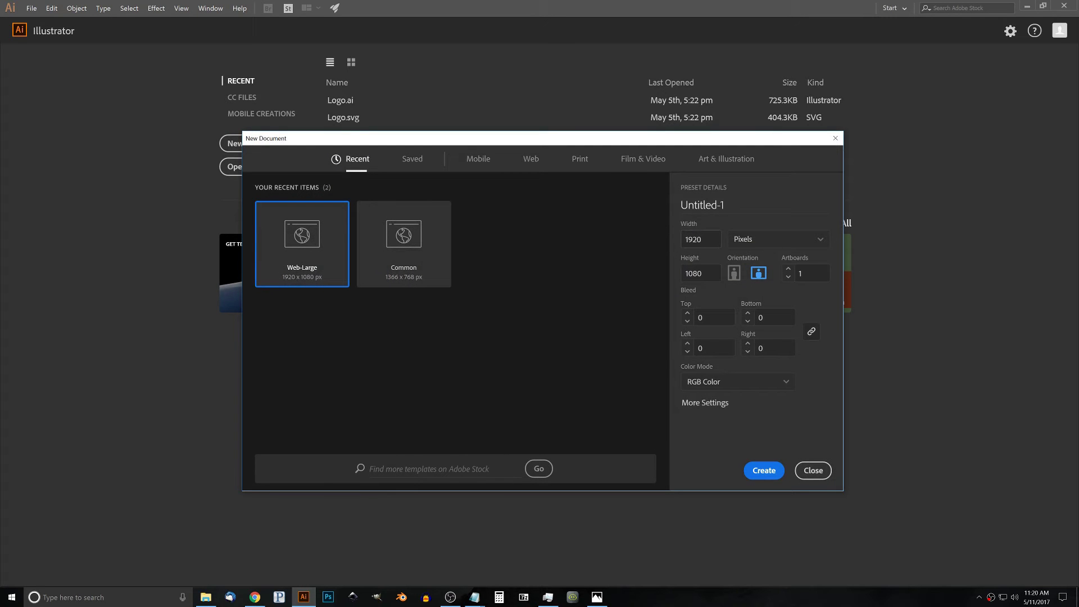
{"action": "left_click", "coordinate": [753, 472]}
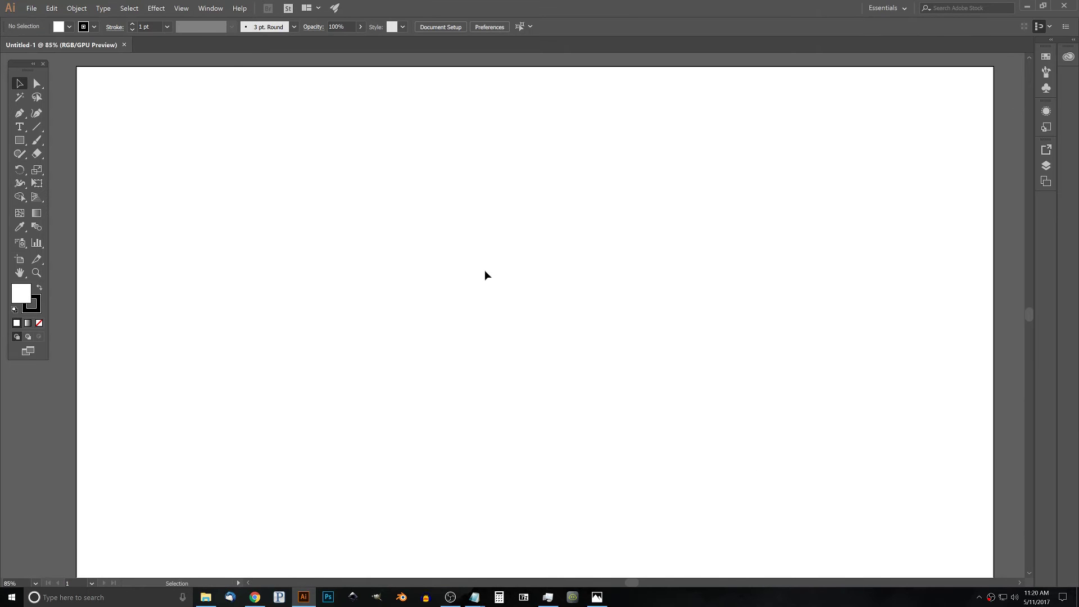
{"action": "left_click", "coordinate": [181, 8]}
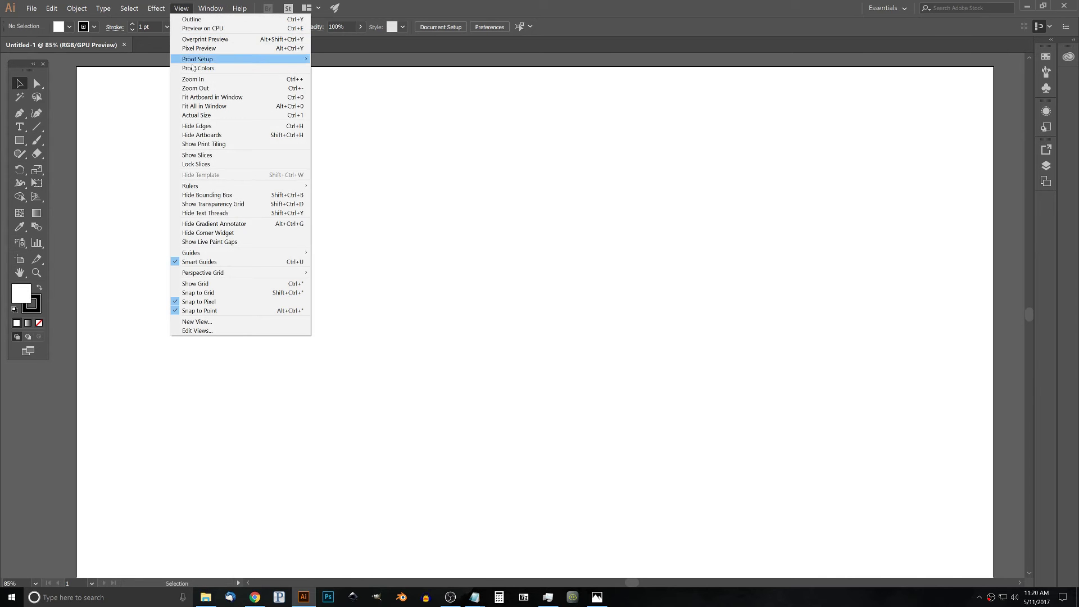
{"action": "left_click", "coordinate": [203, 304]}
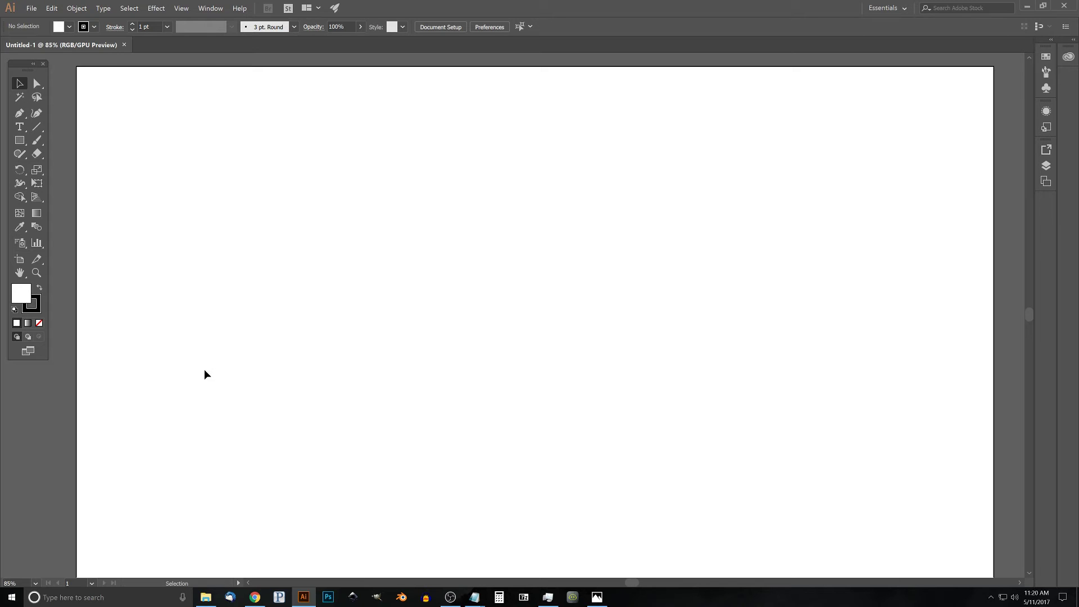
Draw a hexagon about 491 px wide and 425 px high with the Polygon tool near the middle of the artboard
{"action": "left_click", "coordinate": [23, 144]}
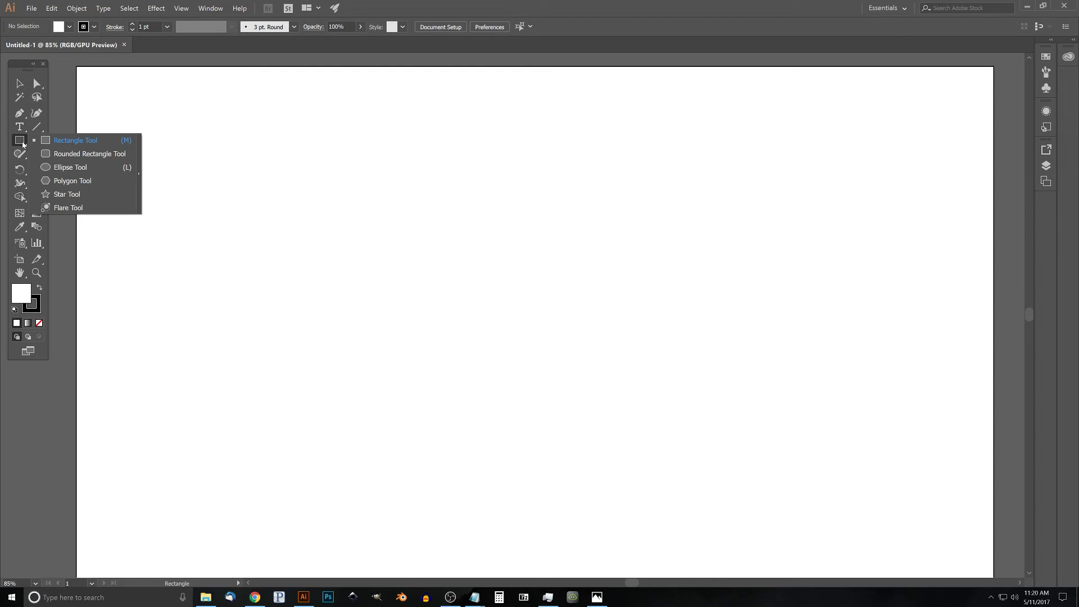
{"action": "left_click", "coordinate": [69, 181]}
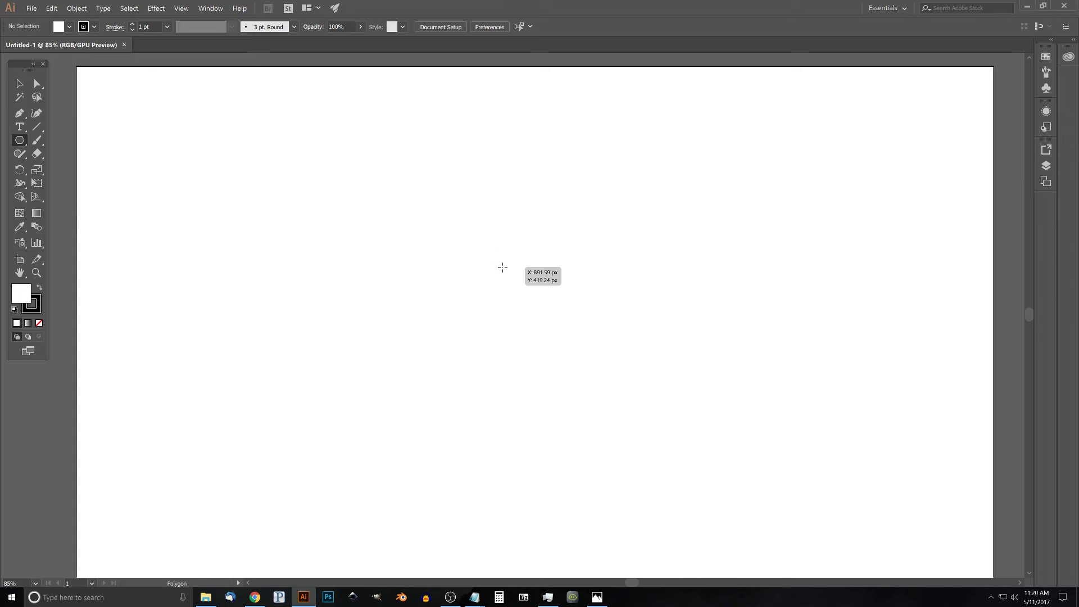
{"action": "left_click_drag", "start_coordinate": [467, 294], "coordinate": [562, 364]}
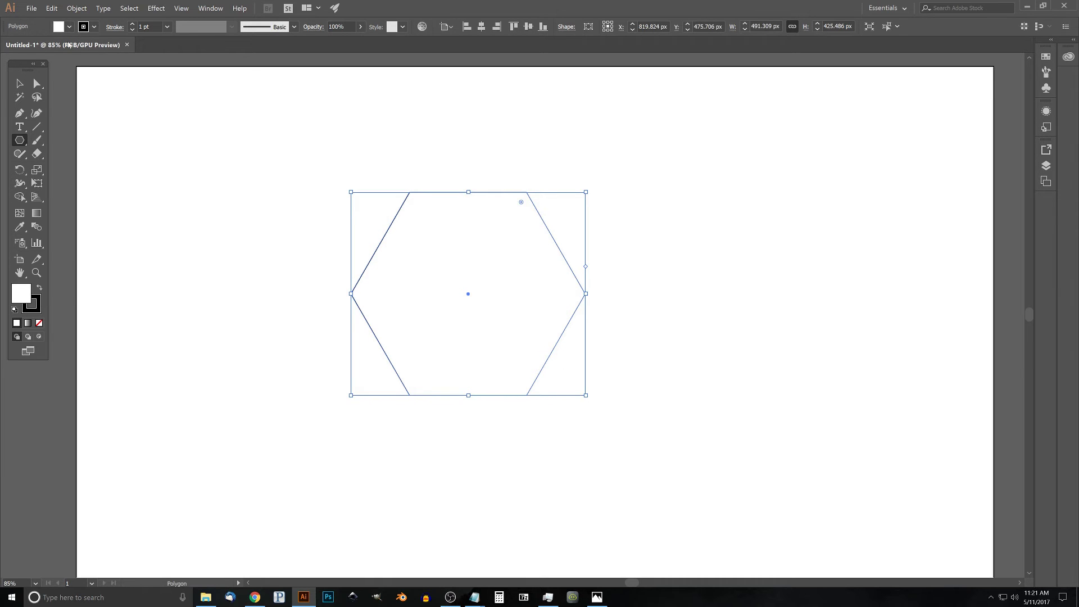
Fill the hexagon with pure red, ff0000
{"action": "double_click", "coordinate": [20, 298]}
{"action": "left_click", "coordinate": [628, 225]}
{"action": "mouse_move", "coordinate": [628, 226]}
{"action": "left_mouse_down"}
{"action": "mouse_move", "coordinate": [657, 209]}
{"action": "mouse_move", "coordinate": [612, 251]}
{"action": "mouse_move", "coordinate": [670, 194]}
{"action": "left_mouse_up"}
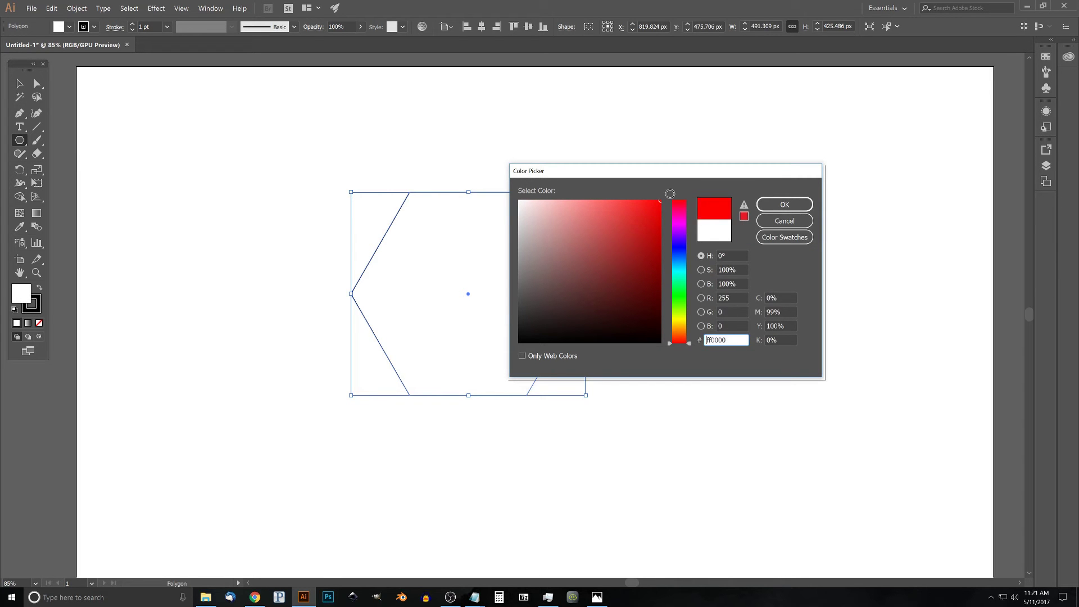
{"action": "left_click", "coordinate": [784, 206]}
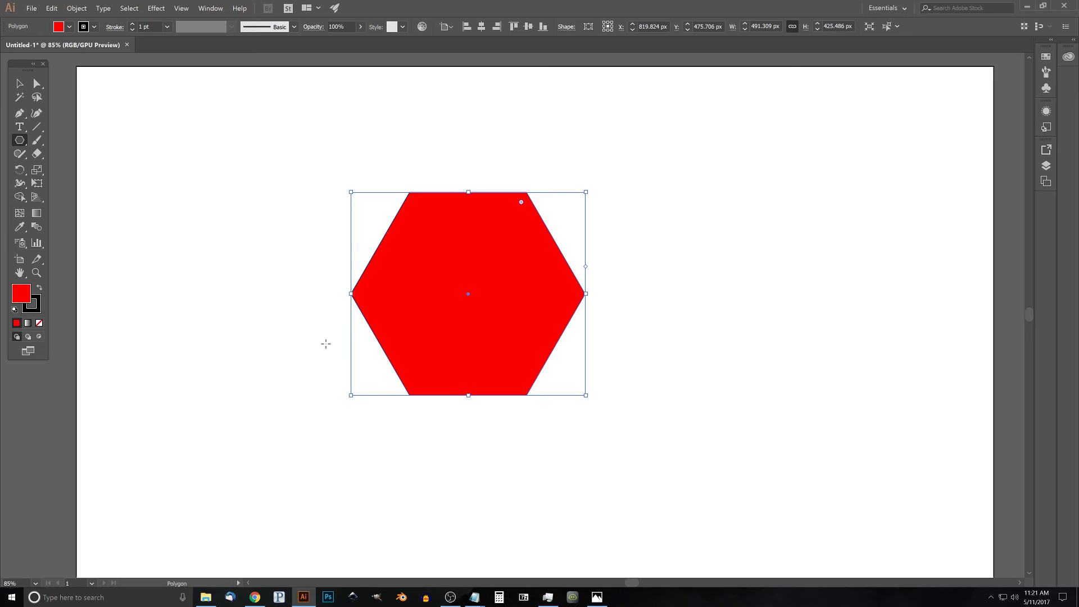
Remove the hexagon's stroke and lower its opacity to 51%
{"action": "left_click", "coordinate": [94, 27]}
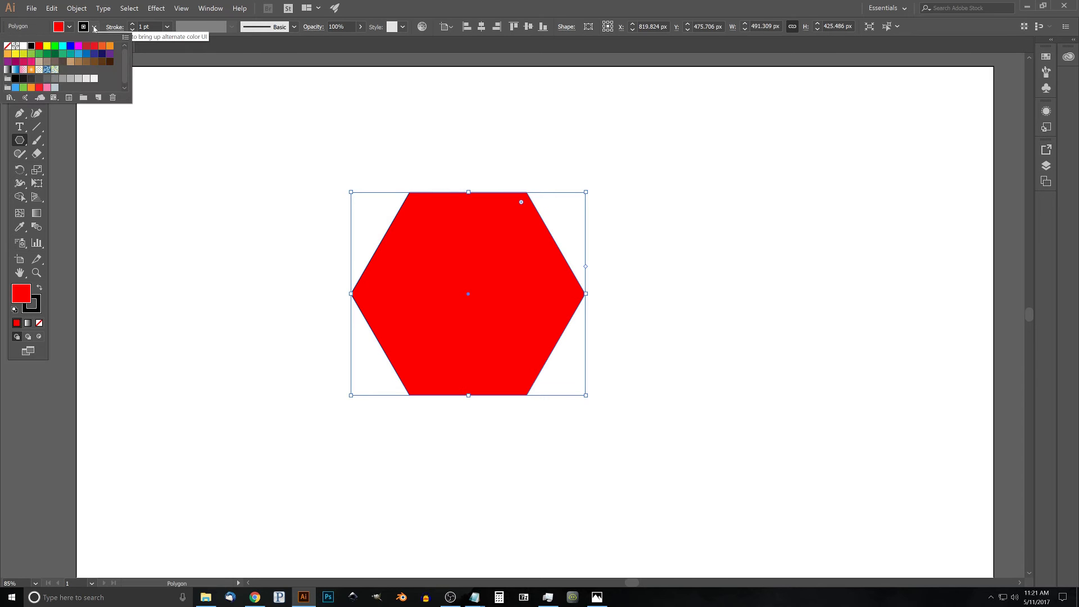
{"action": "left_click", "coordinate": [8, 46]}
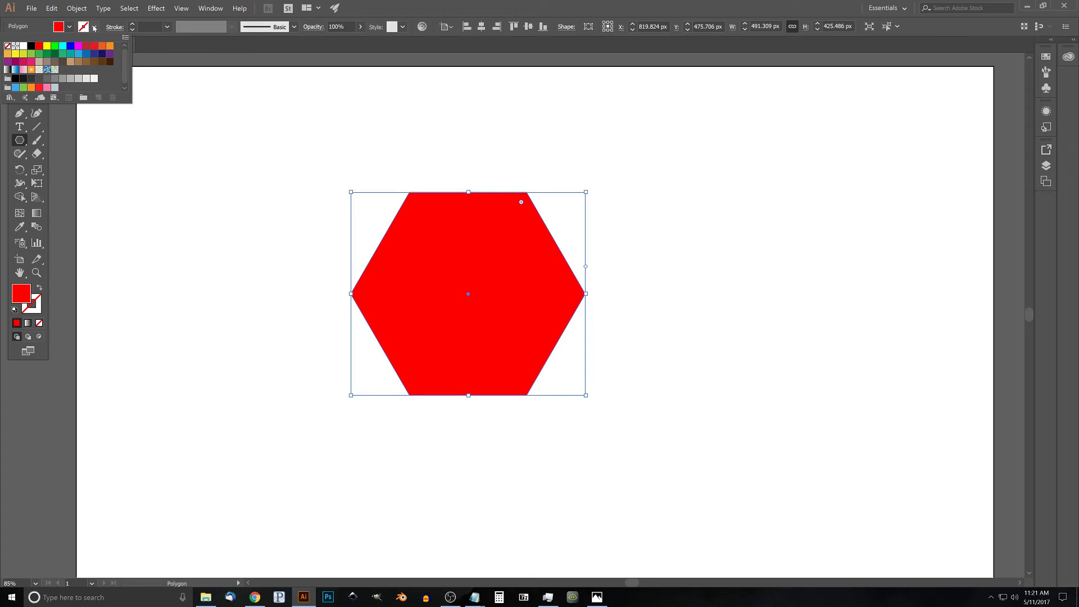
{"action": "left_click", "coordinate": [96, 27]}
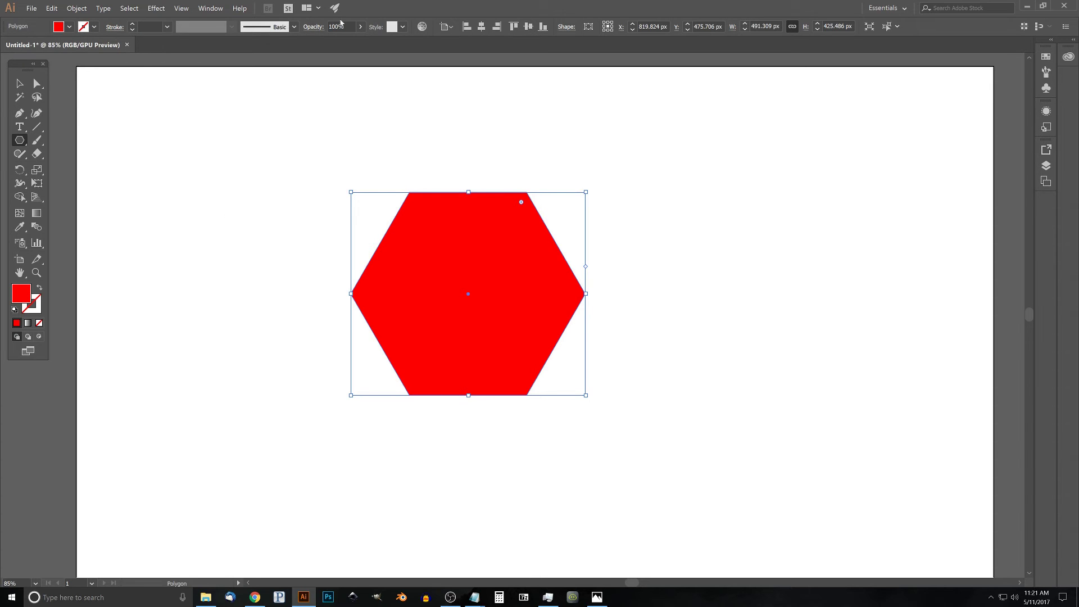
{"action": "left_click", "coordinate": [361, 27]}
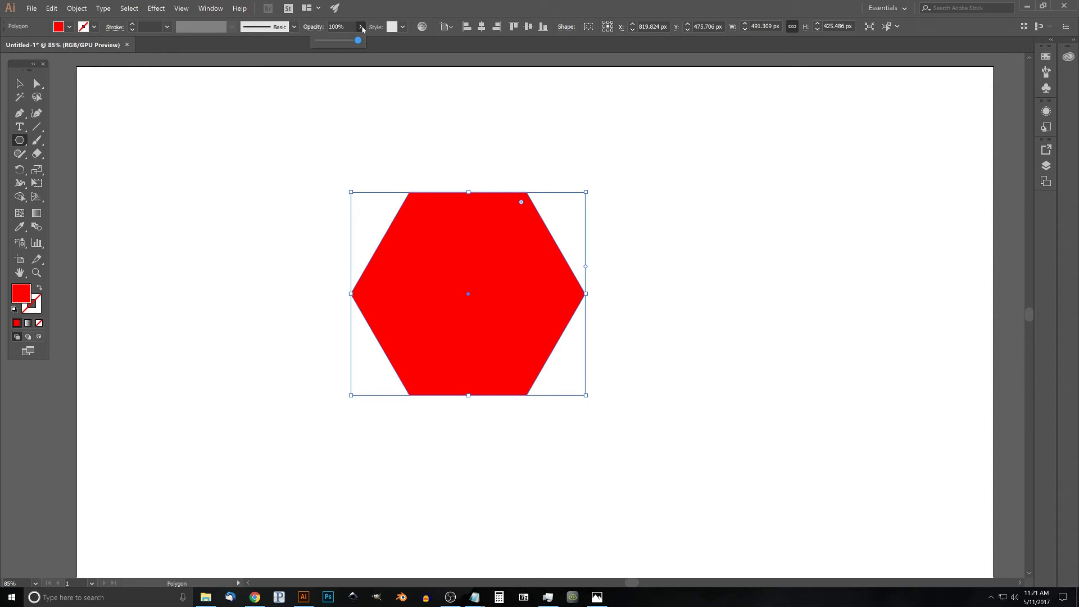
{"action": "left_click_drag", "start_coordinate": [358, 40], "coordinate": [339, 44]}
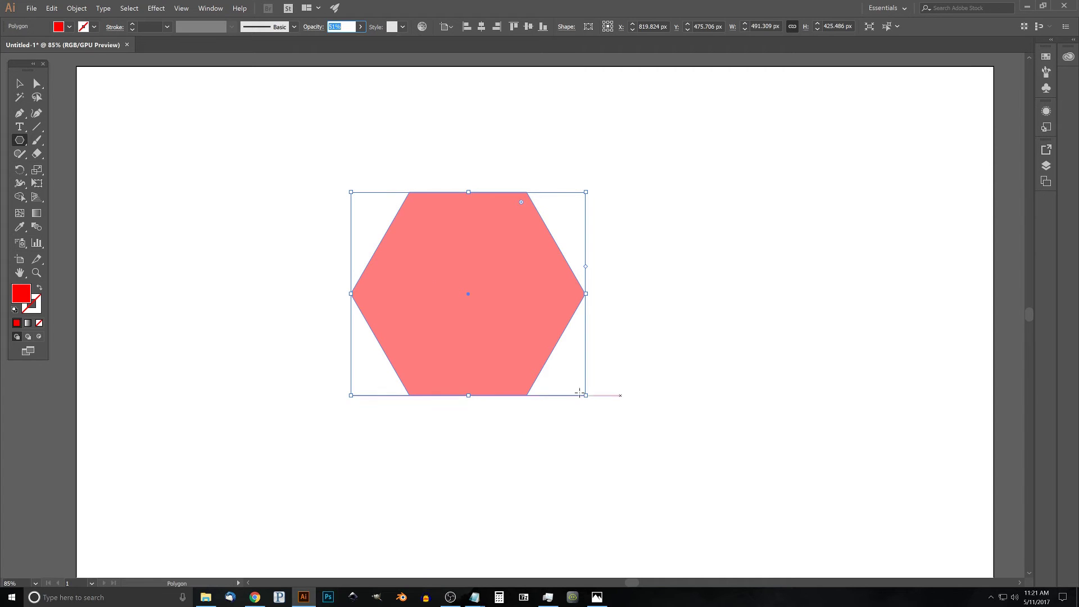
Rotate the hexagon by -90° about its center so that it stands on a vertex
{"action": "left_click", "coordinate": [19, 169]}
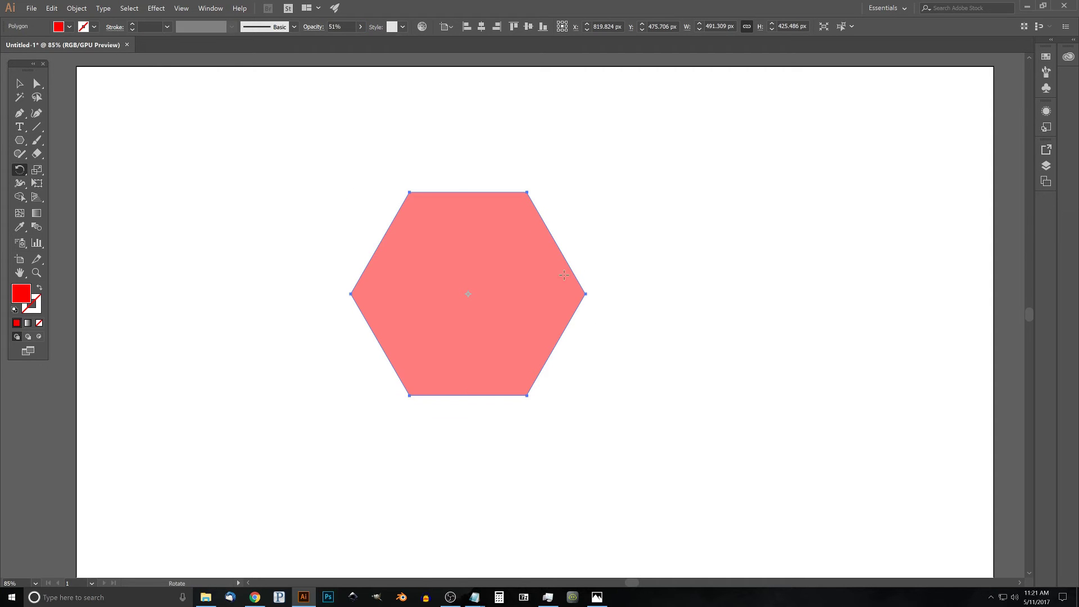
{"action": "left_click_drag", "start_coordinate": [521, 210], "coordinate": [514, 319]}
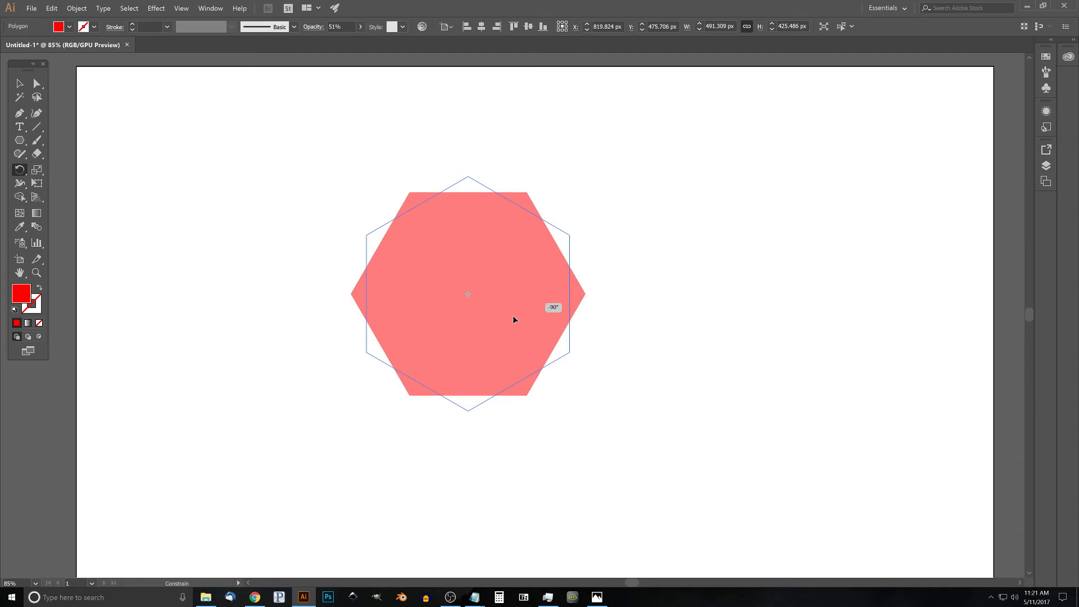
{"action": "left_click_drag", "start_coordinate": [513, 319], "coordinate": [513, 319]}
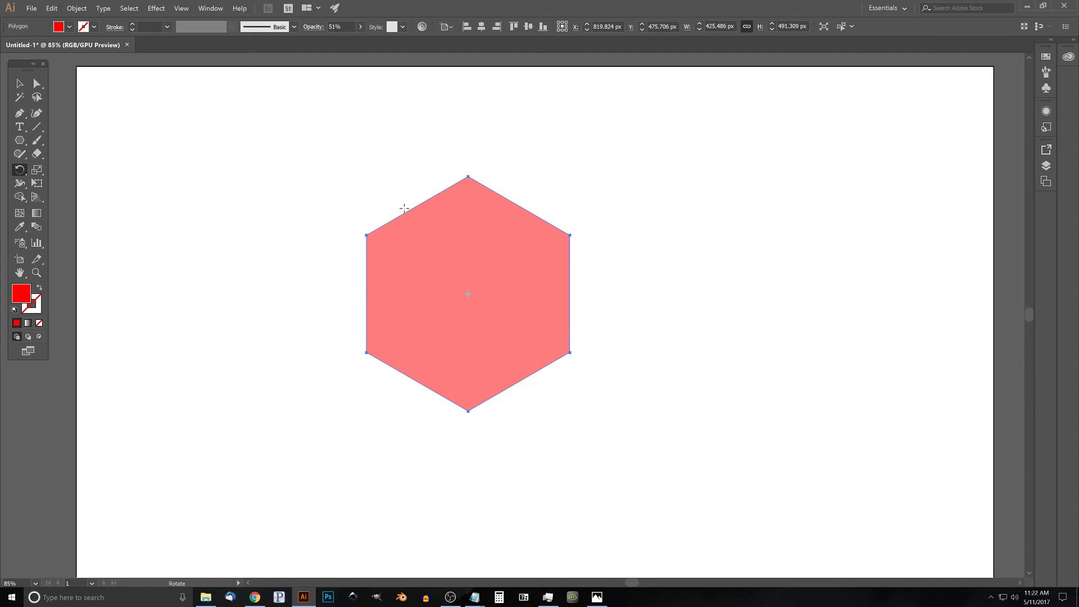
Scale the hexagon proportionally to a width of 600 px
{"action": "left_click", "coordinate": [21, 84]}
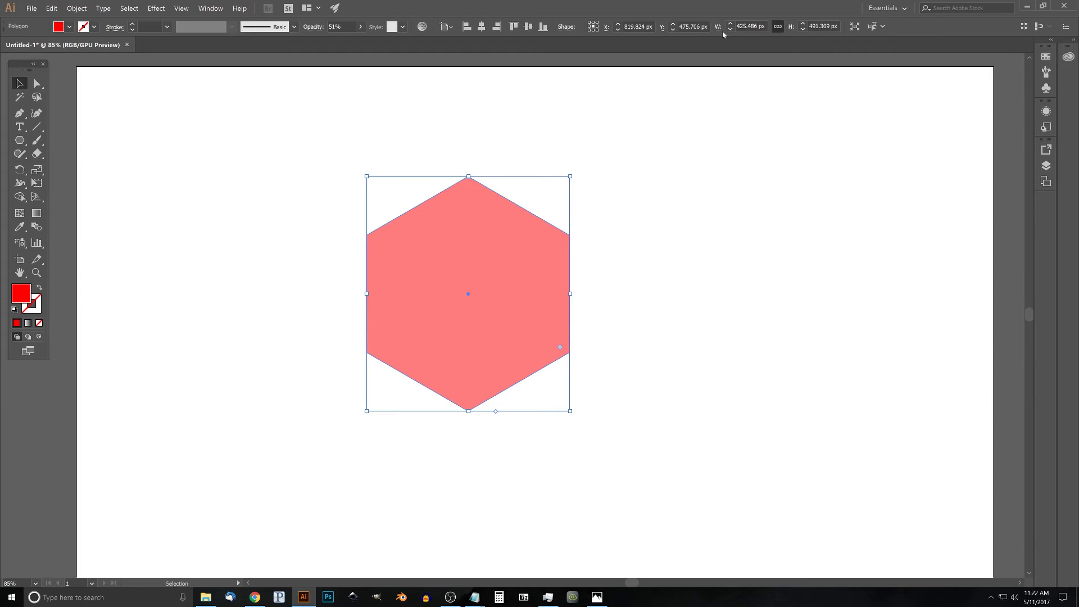
{"action": "left_click", "coordinate": [778, 28]}
{"action": "left_click", "coordinate": [765, 24]}
{"action": "type", "text": "600"}
{"action": "key", "text": "Return"}
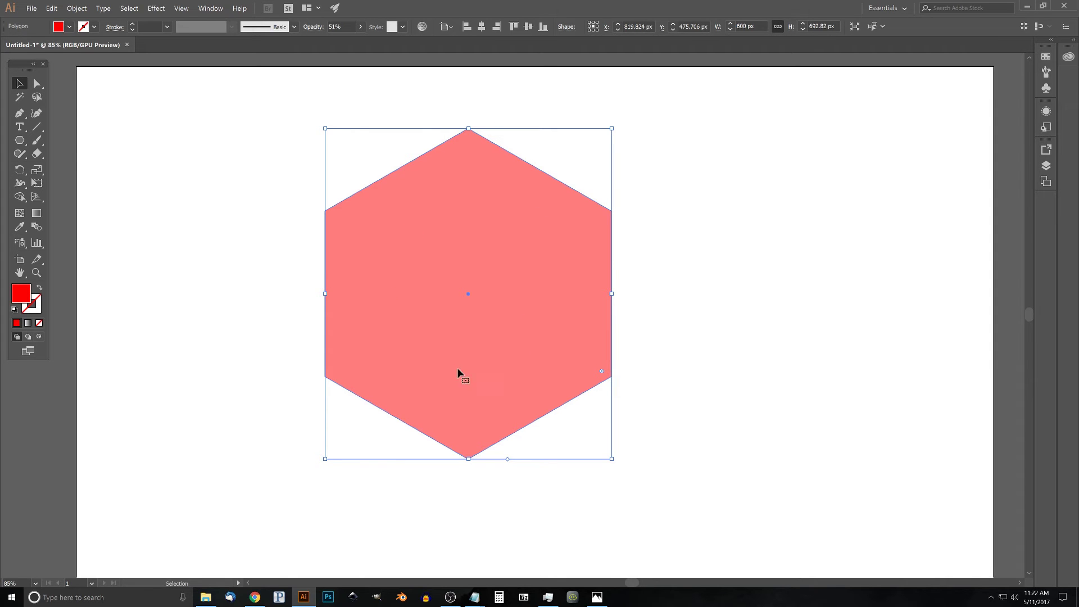
Center the hexagon horizontally and vertically on the artboard
{"action": "left_click", "coordinate": [451, 29]}
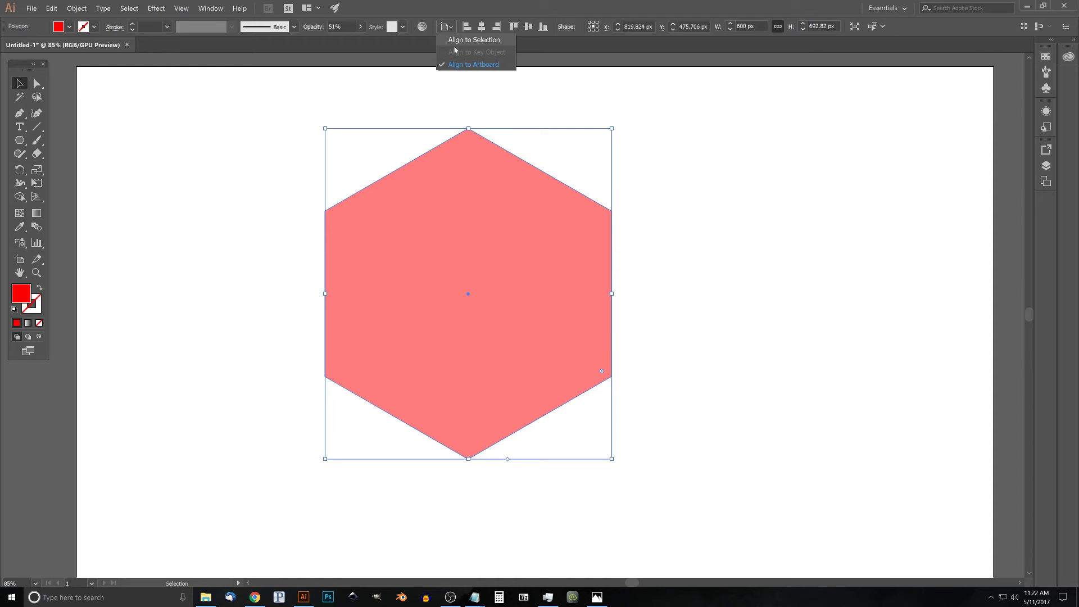
{"action": "left_click", "coordinate": [473, 39]}
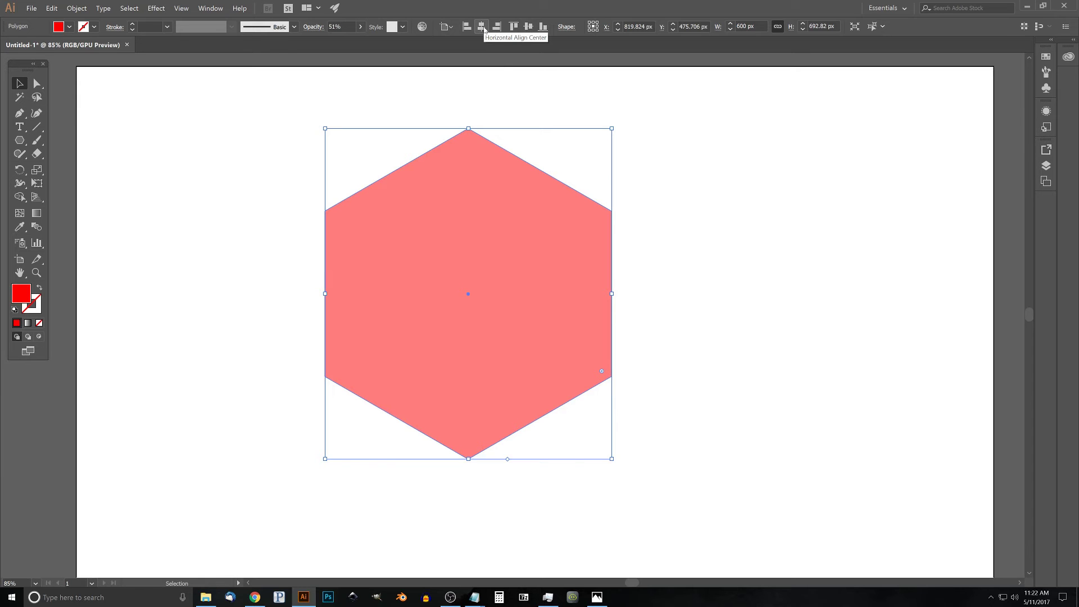
{"action": "left_click", "coordinate": [484, 29]}
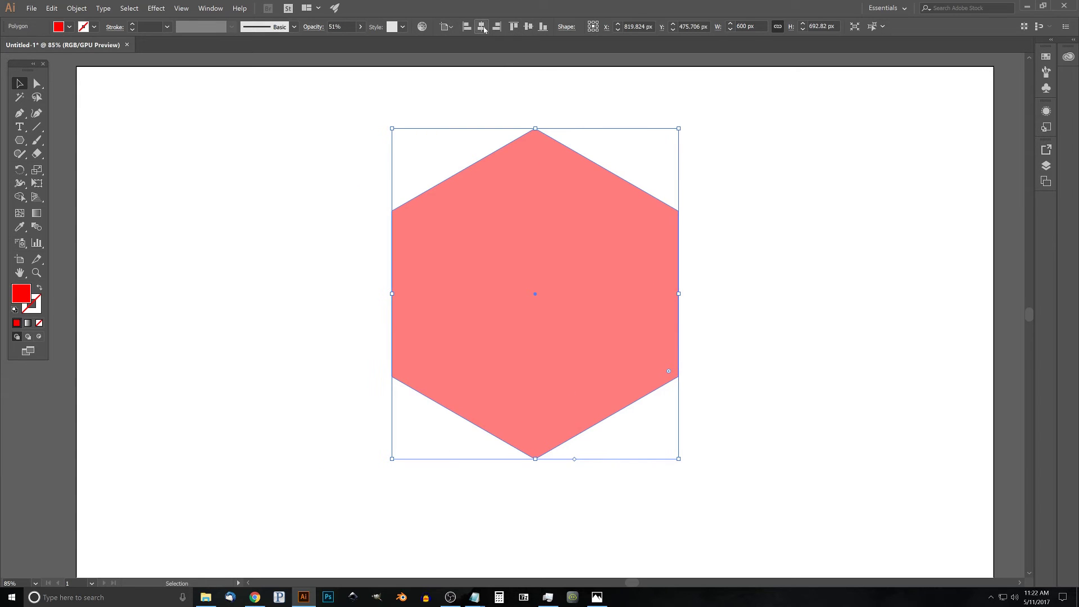
{"action": "left_click", "coordinate": [527, 28]}
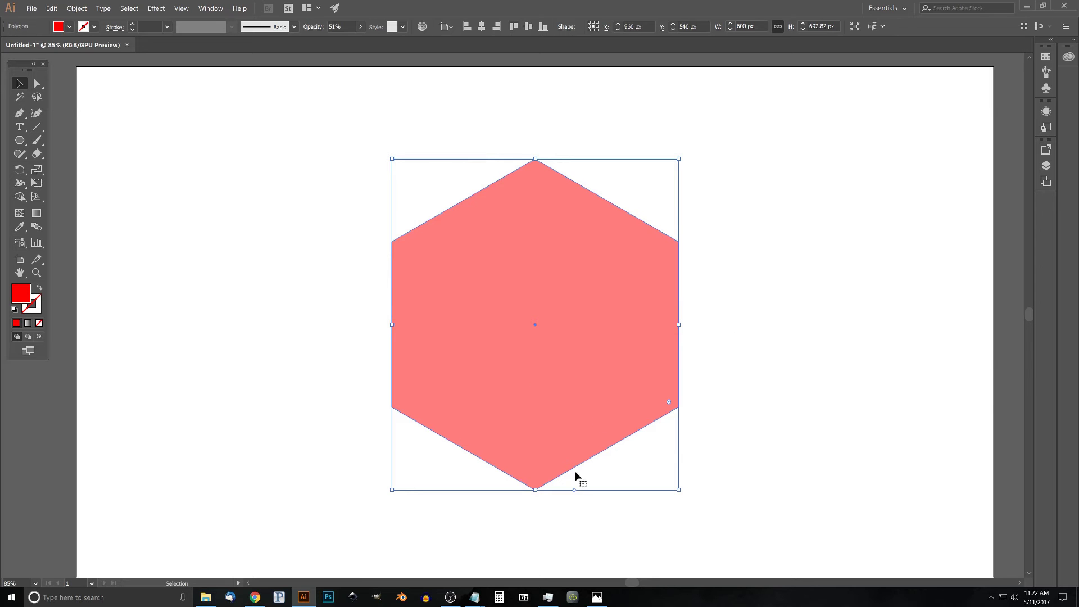
Duplicate the red hexagon with an offset up and to the right, and fill the copy with blue
{"action": "key", "text": "space"}
{"action": "left_click_drag", "start_coordinate": [593, 367], "coordinate": [544, 355]}
{"action": "key", "text": "space"}
{"action": "left_click_drag", "start_coordinate": [257, 226], "coordinate": [262, 258]}
{"action": "key", "text": "space"}
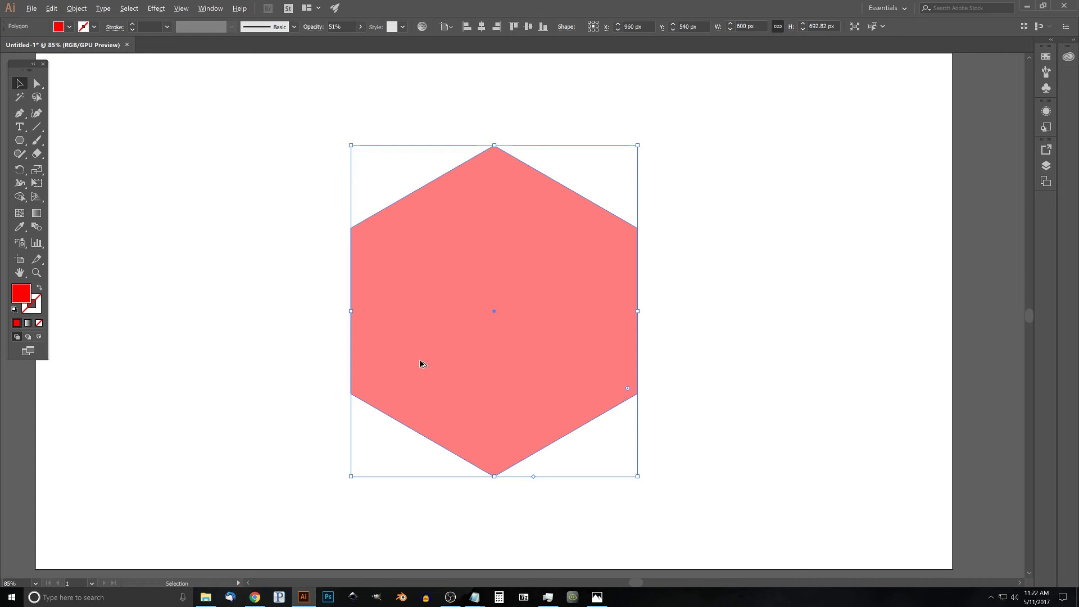
{"action": "left_click_drag", "start_coordinate": [379, 328], "coordinate": [467, 306]}
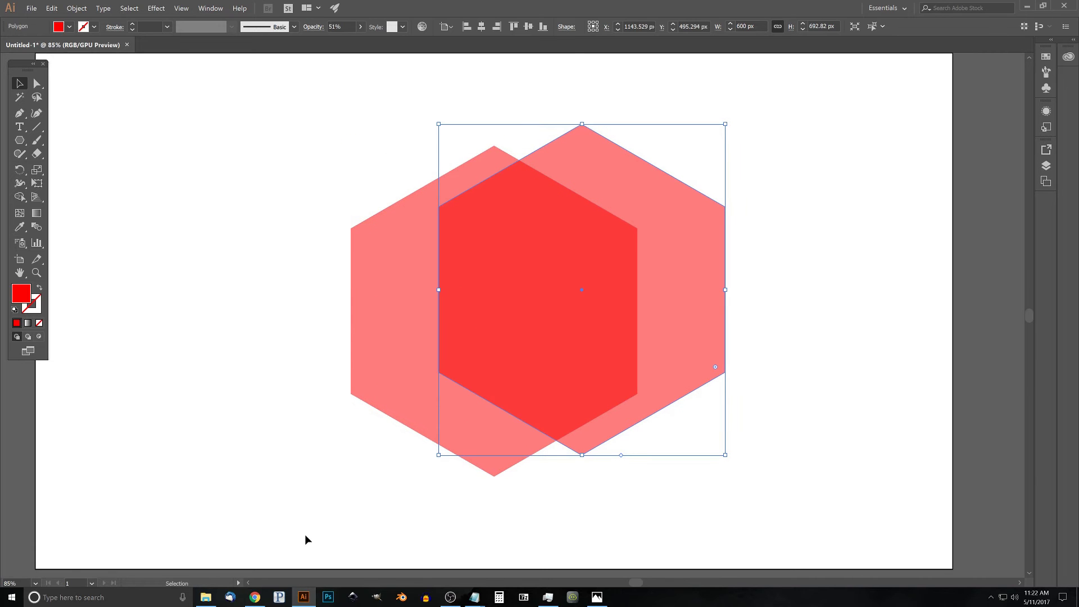
{"action": "left_click", "coordinate": [69, 27]}
{"action": "left_click", "coordinate": [71, 49]}
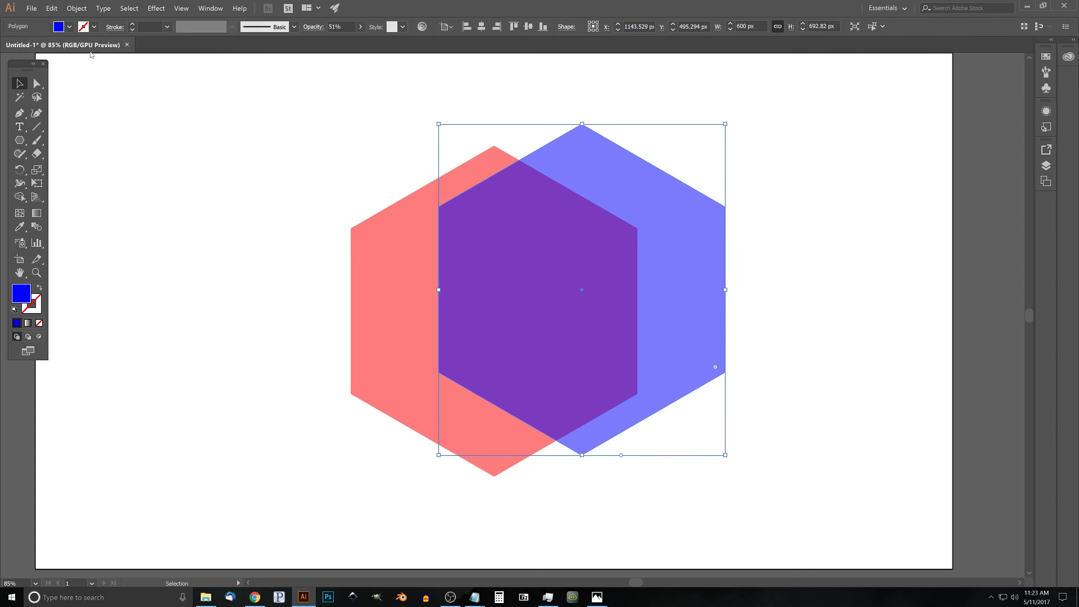
Snap the blue hexagon's lower-left vertex to the red one's upper-left vertex, and a second blue copy's lower-right vertex to the red bottom vertex
{"action": "key", "text": "ctrl"}
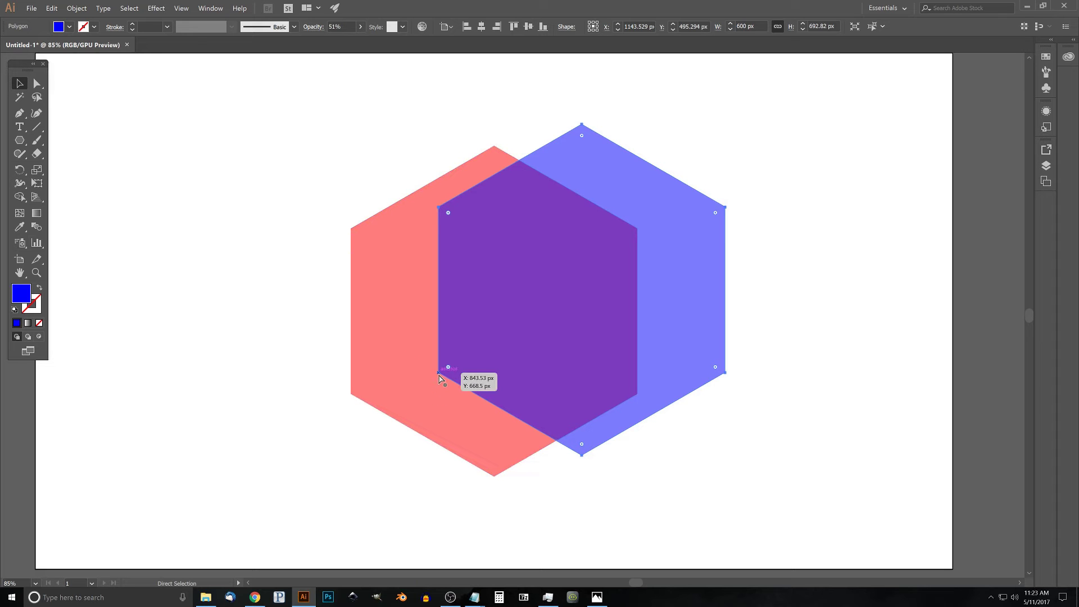
{"action": "left_click_drag", "start_coordinate": [440, 377], "coordinate": [351, 232]}
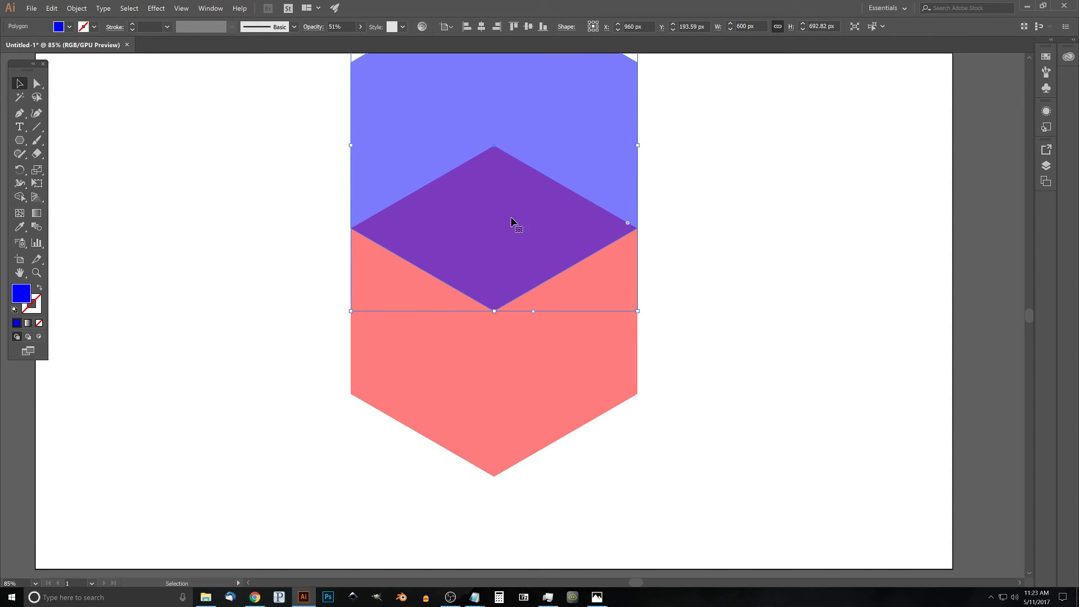
{"action": "left_click_drag", "start_coordinate": [552, 186], "coordinate": [372, 271]}
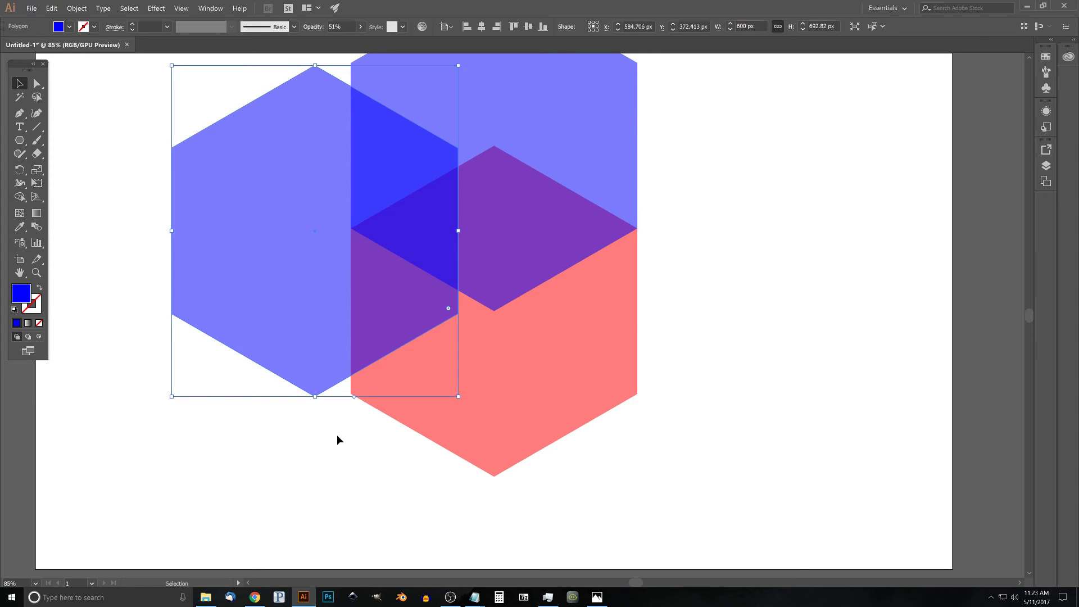
{"action": "key", "text": "a"}
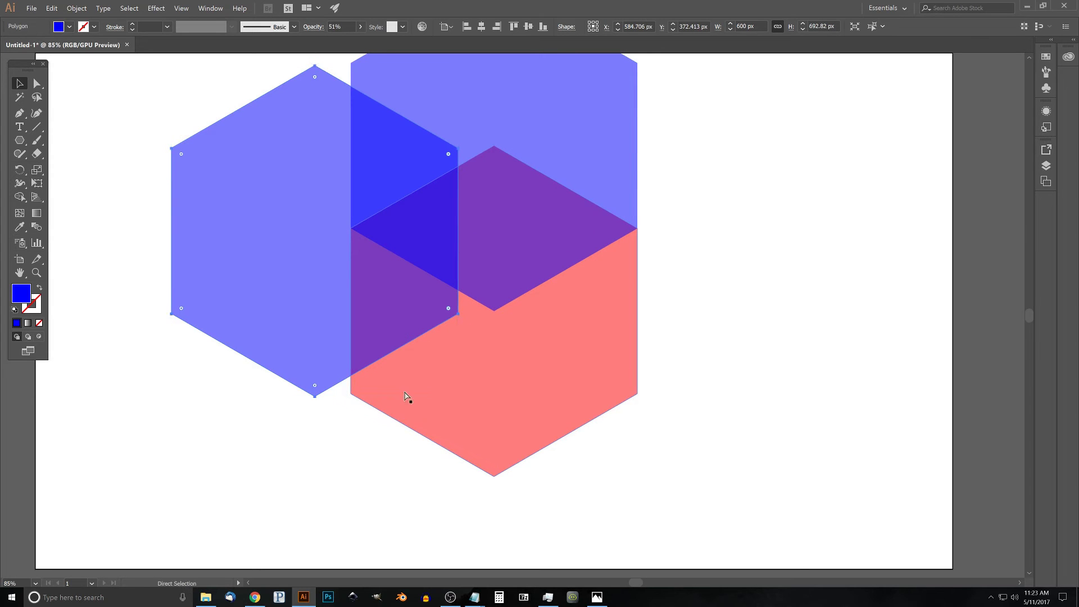
{"action": "left_click_drag", "start_coordinate": [459, 315], "coordinate": [494, 476]}
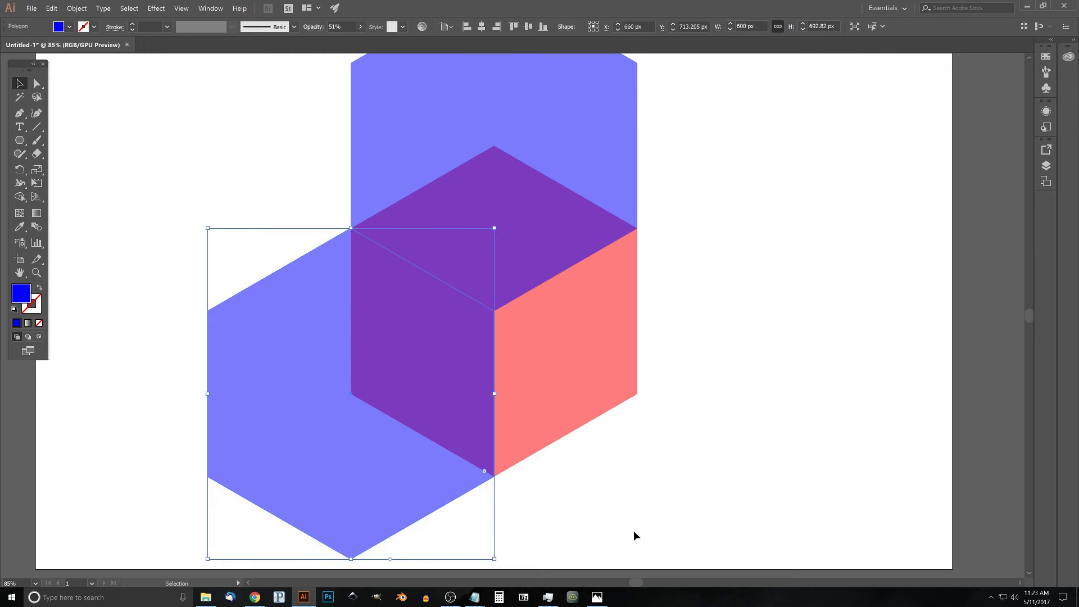
Trim away the parts of both blue hexagons that lie outside the red hexagon, using the Shape Builder on all three shapes
{"action": "left_click_drag", "start_coordinate": [729, 524], "coordinate": [187, 93]}
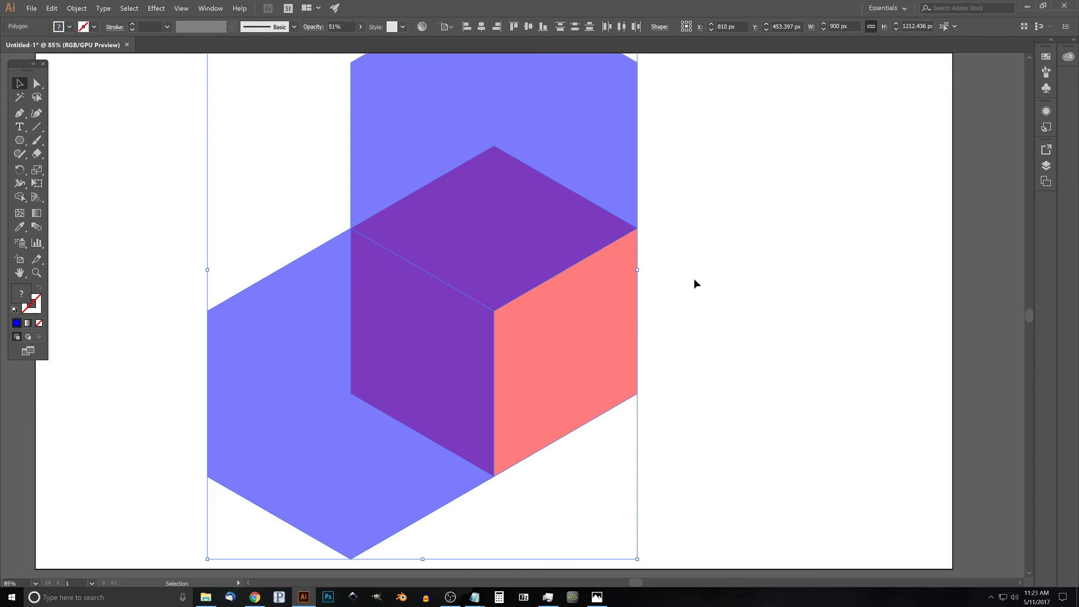
{"action": "key", "text": "ctrl+1"}
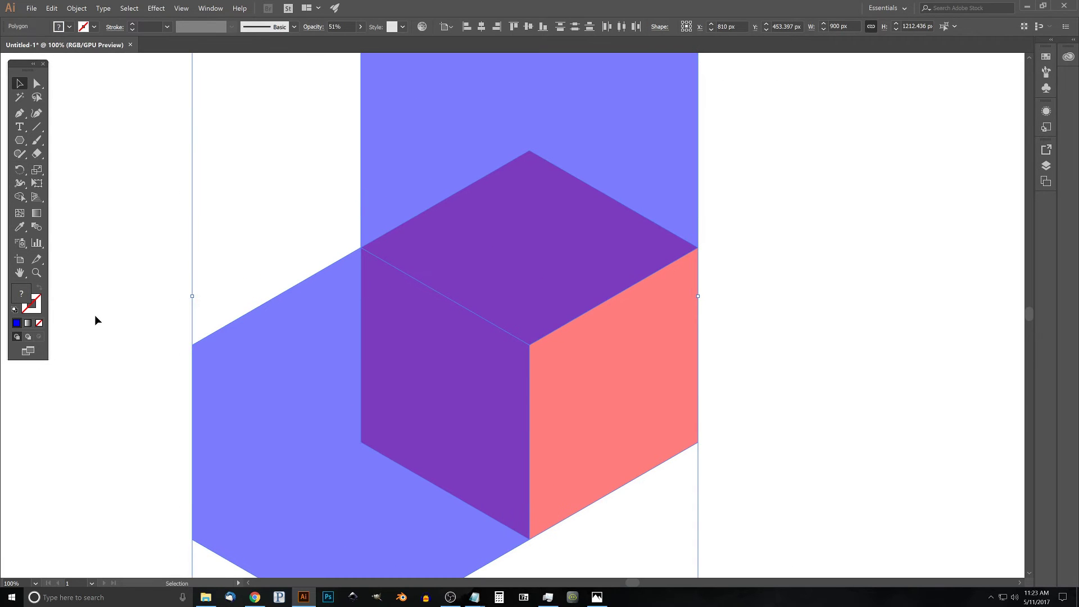
{"action": "left_click", "coordinate": [20, 197]}
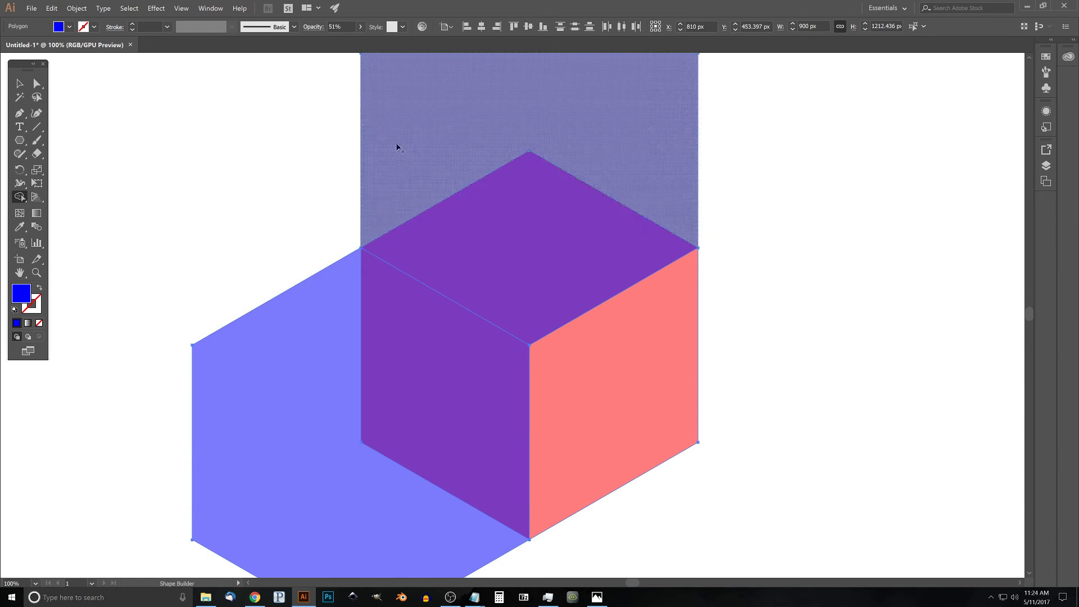
{"action": "left_click", "coordinate": [283, 358], "text": "alt"}
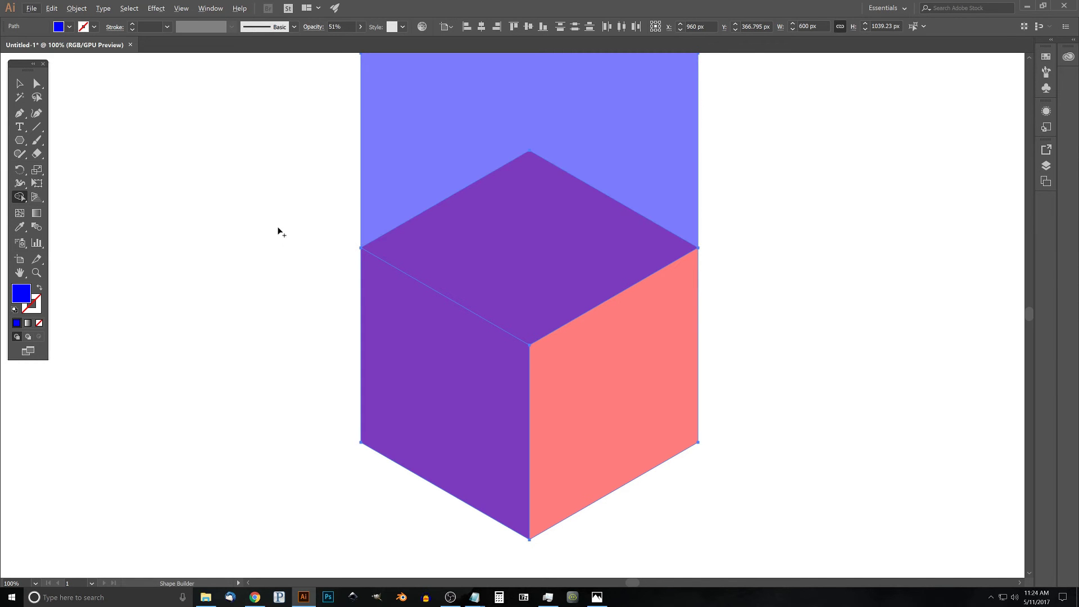
{"action": "left_click", "coordinate": [436, 107], "text": "alt"}
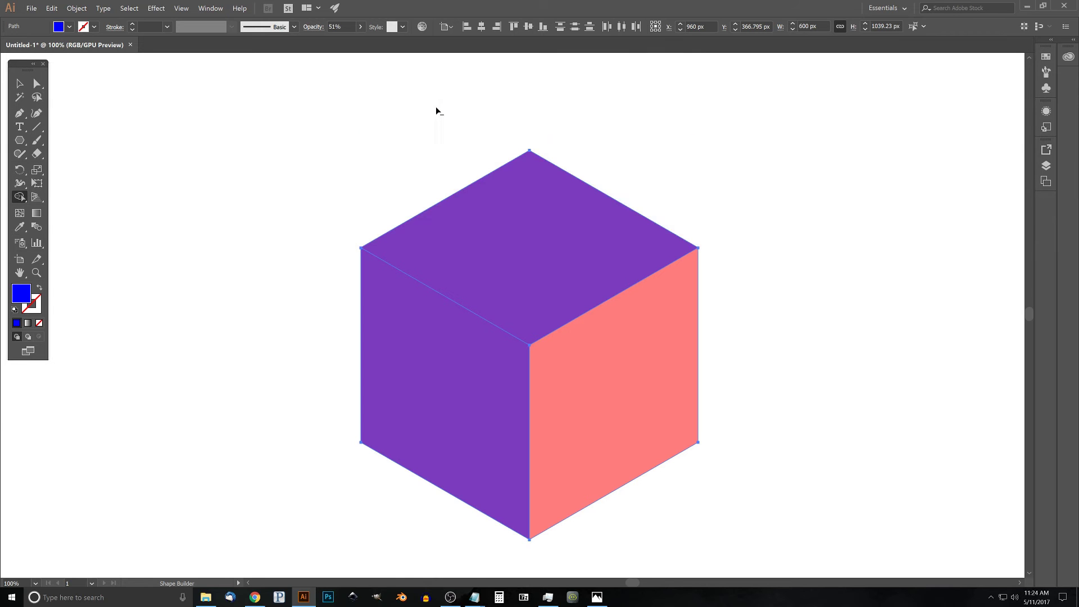
Pull the red hexagon out from behind the cube faces and delete it
{"action": "left_click", "coordinate": [16, 84]}
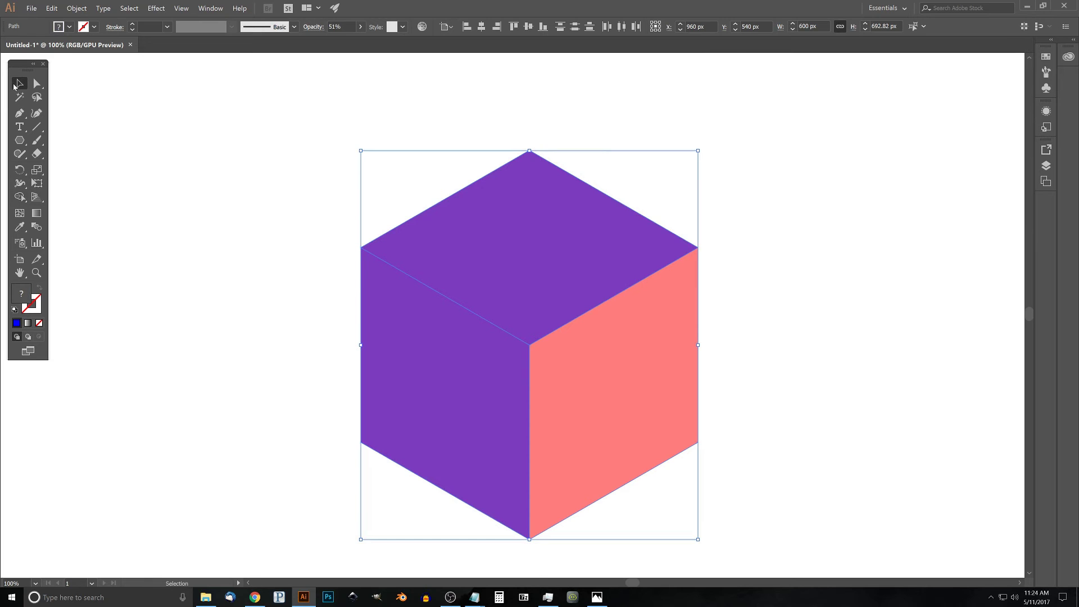
{"action": "left_click", "coordinate": [841, 181]}
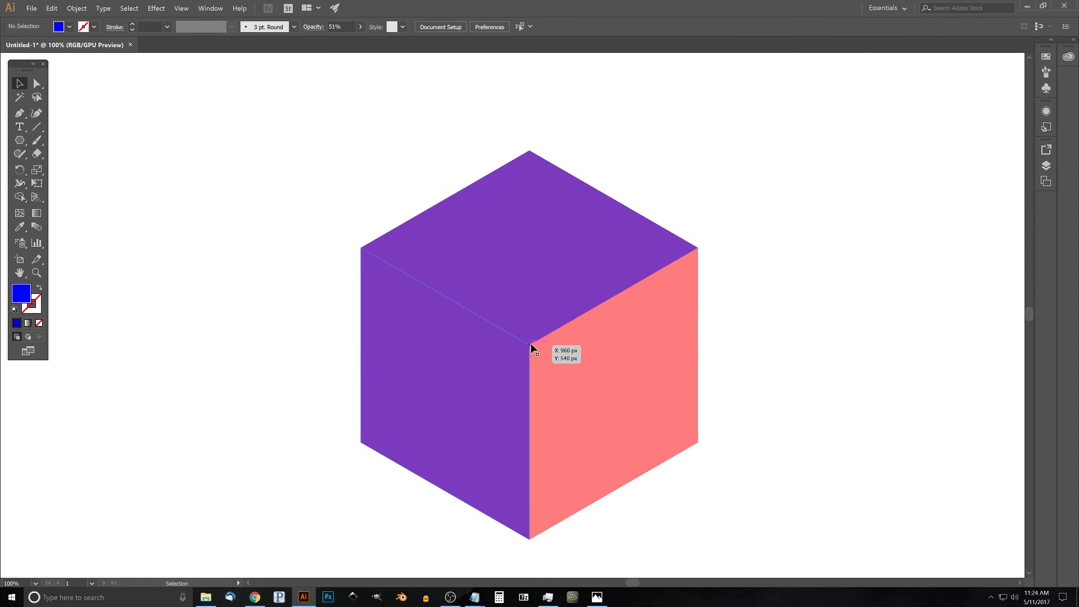
{"action": "left_click_drag", "start_coordinate": [618, 339], "coordinate": [847, 336]}
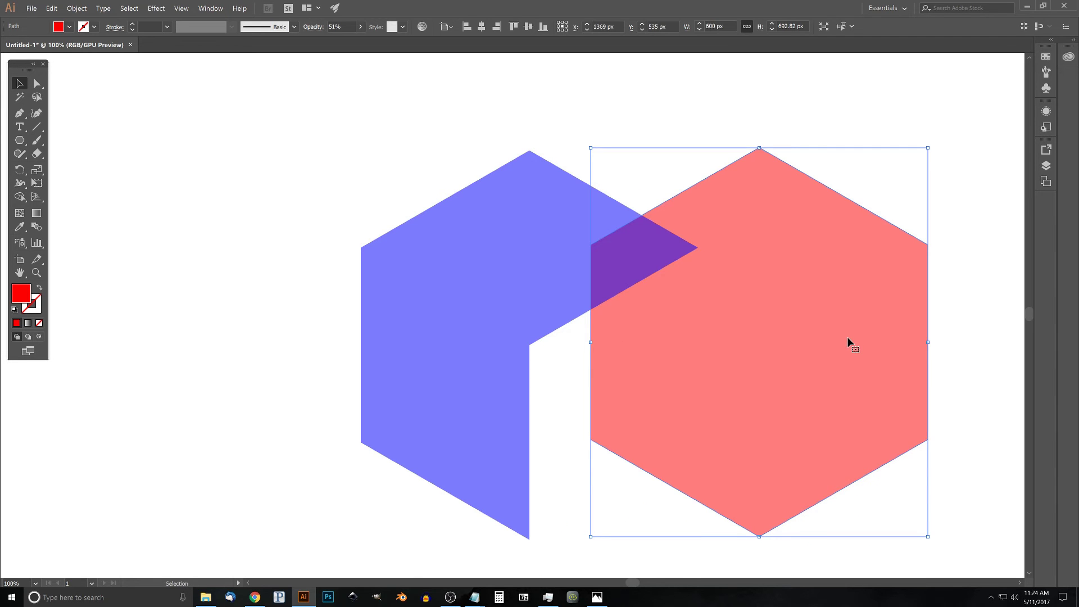
{"action": "key", "text": "Delete"}
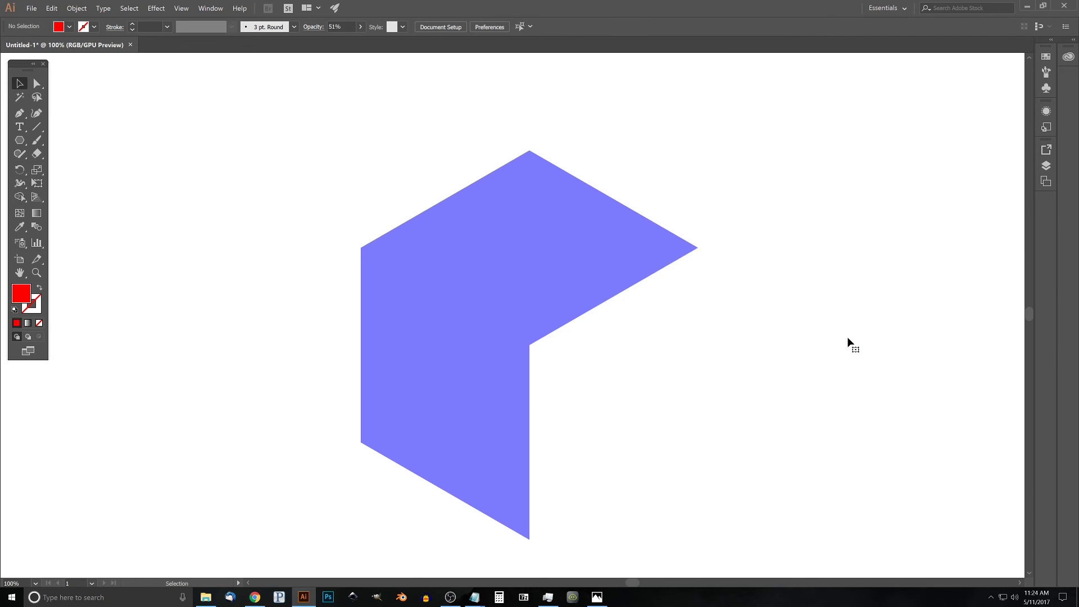
Fill the cube's left face with green
{"action": "left_click", "coordinate": [424, 340]}
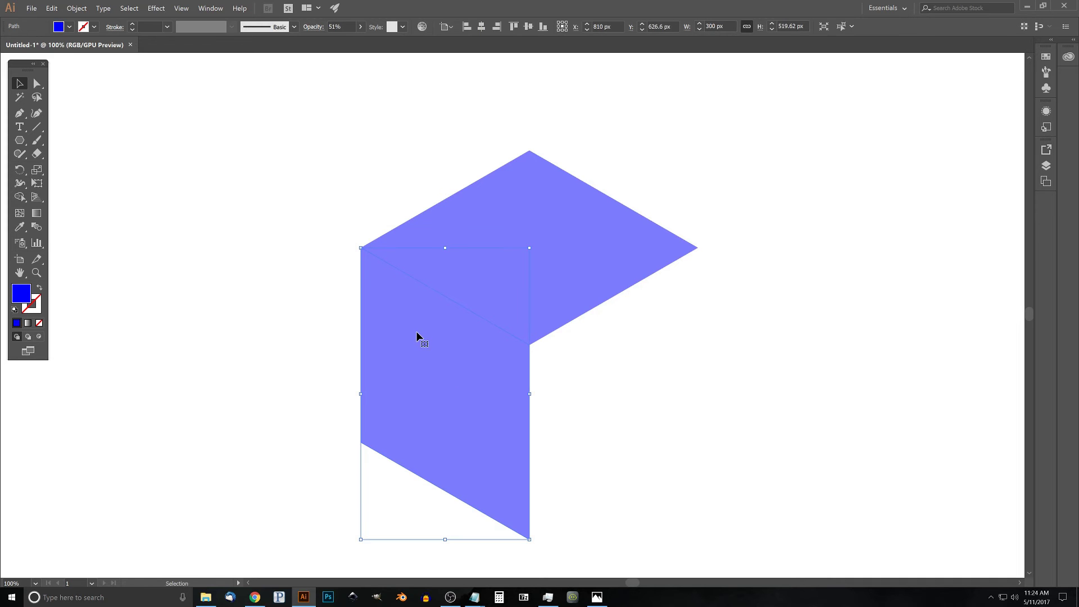
{"action": "left_click", "coordinate": [69, 27]}
{"action": "left_click", "coordinate": [55, 49]}
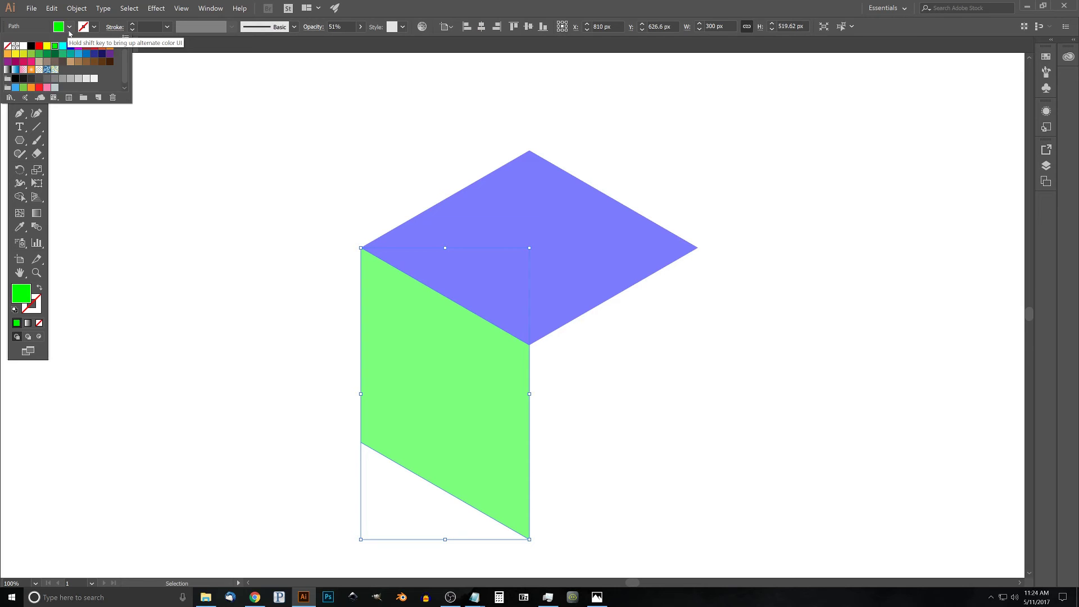
{"action": "key", "text": "Escape"}
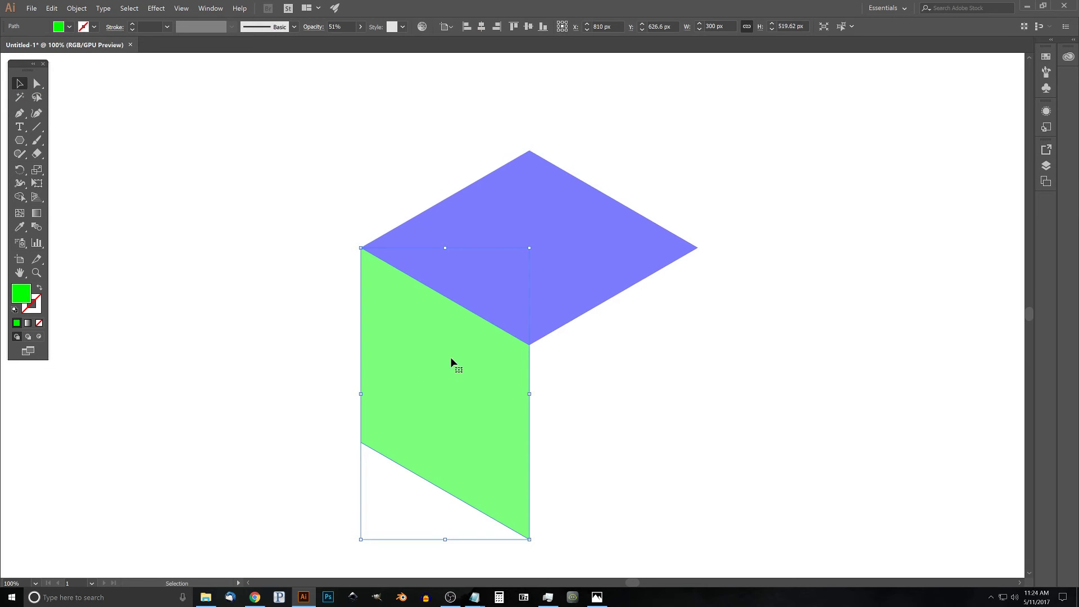
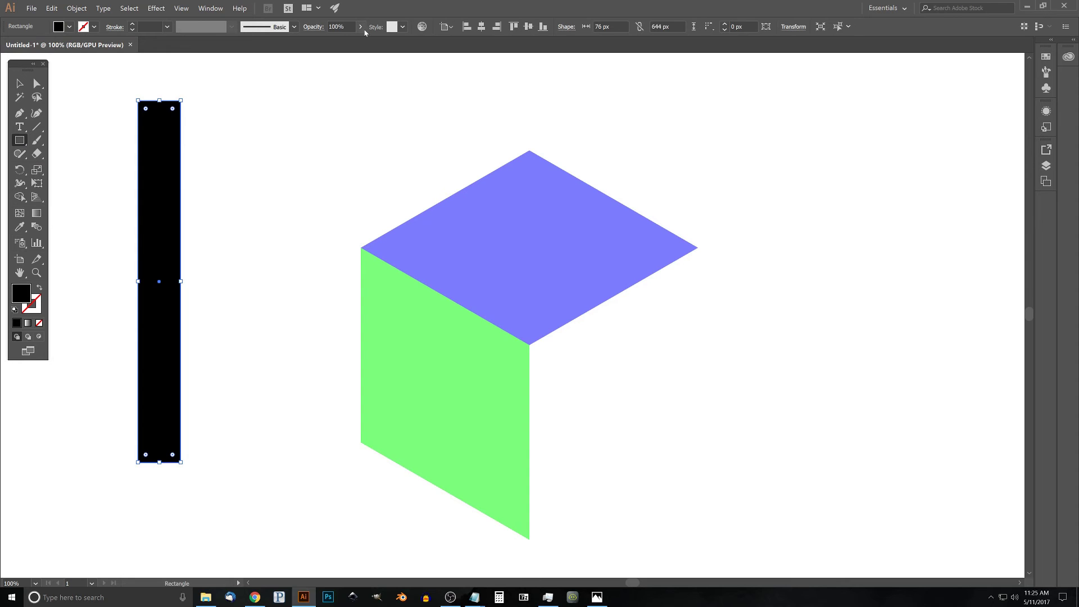
Set the tall black rectangle's opacity to 51% and its width to 100 px
{"action": "left_click_drag", "start_coordinate": [359, 41], "coordinate": [337, 44]}
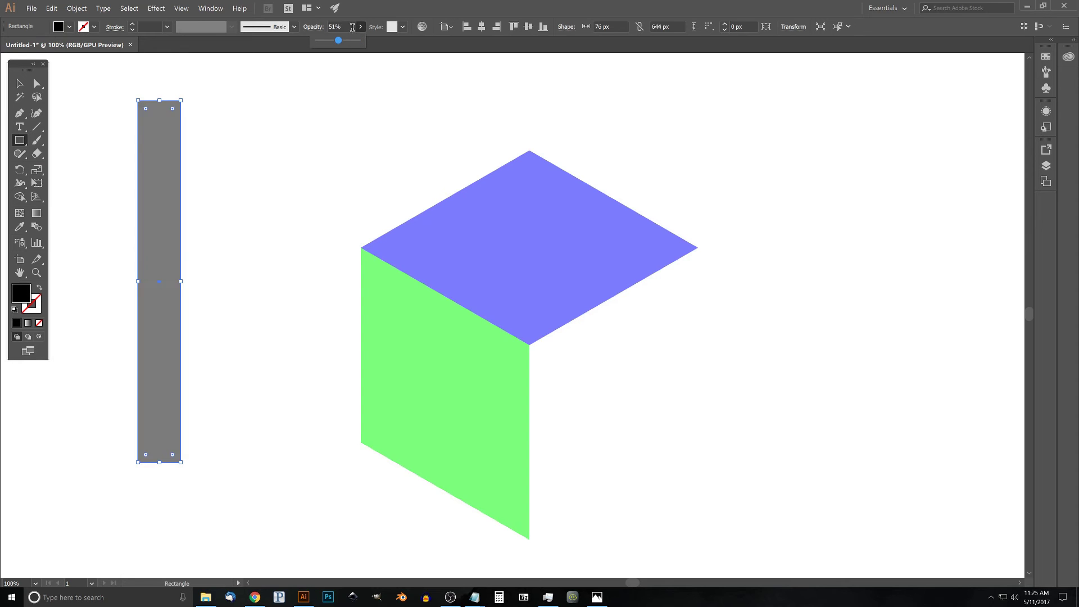
{"action": "left_click", "coordinate": [585, 27]}
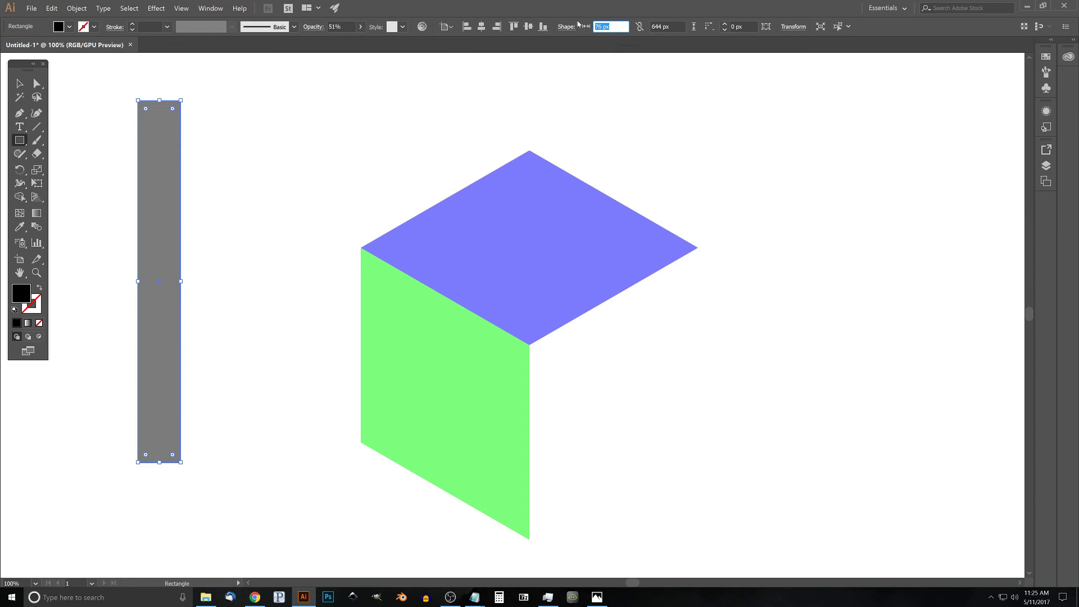
{"action": "type", "text": "100"}
{"action": "key", "text": "Return"}
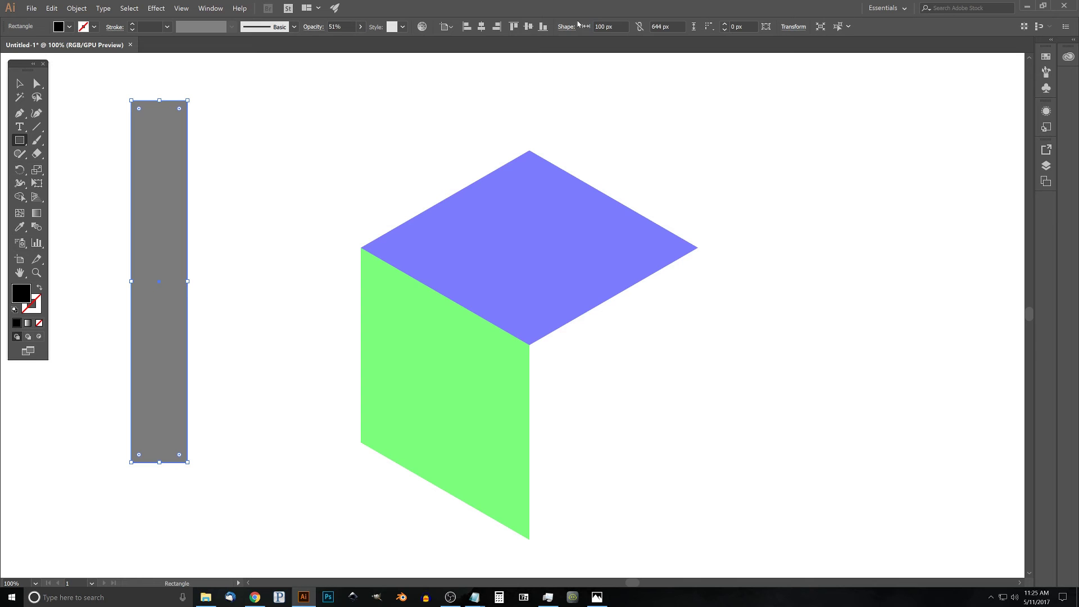
Move the semi-transparent rectangle onto the green face, snapping its center to the face's center
{"action": "left_click", "coordinate": [20, 83]}
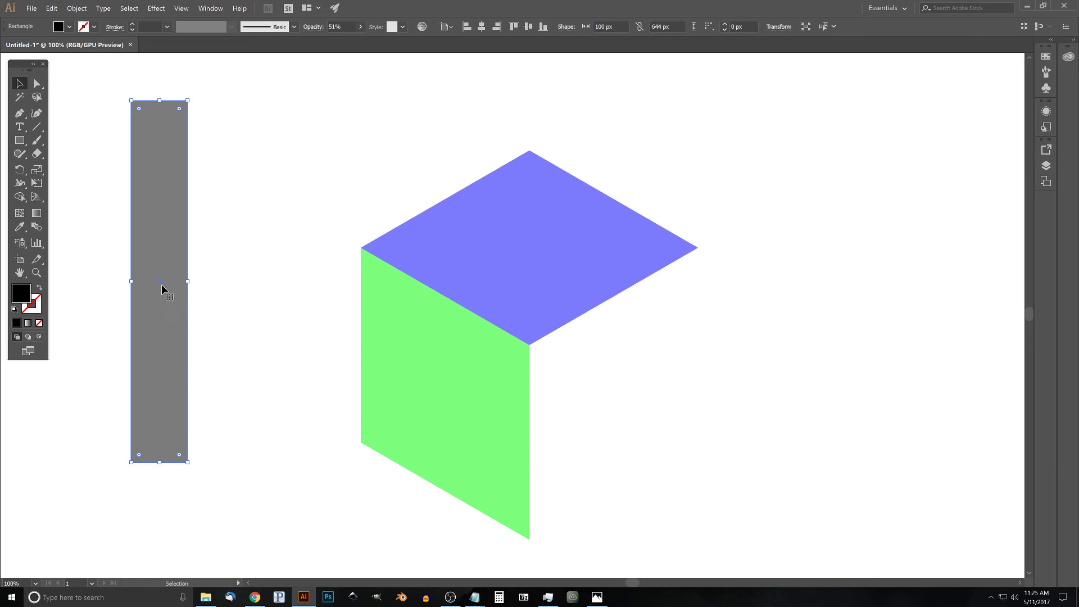
{"action": "left_click_drag", "start_coordinate": [159, 283], "coordinate": [448, 395]}
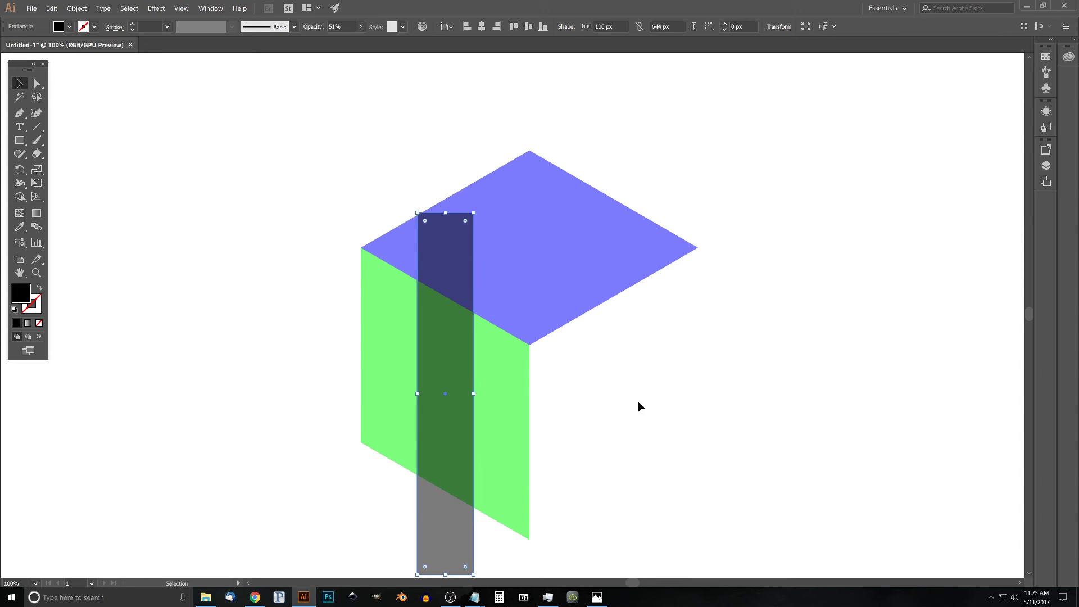
{"action": "left_click_drag", "start_coordinate": [652, 419], "coordinate": [632, 368]}
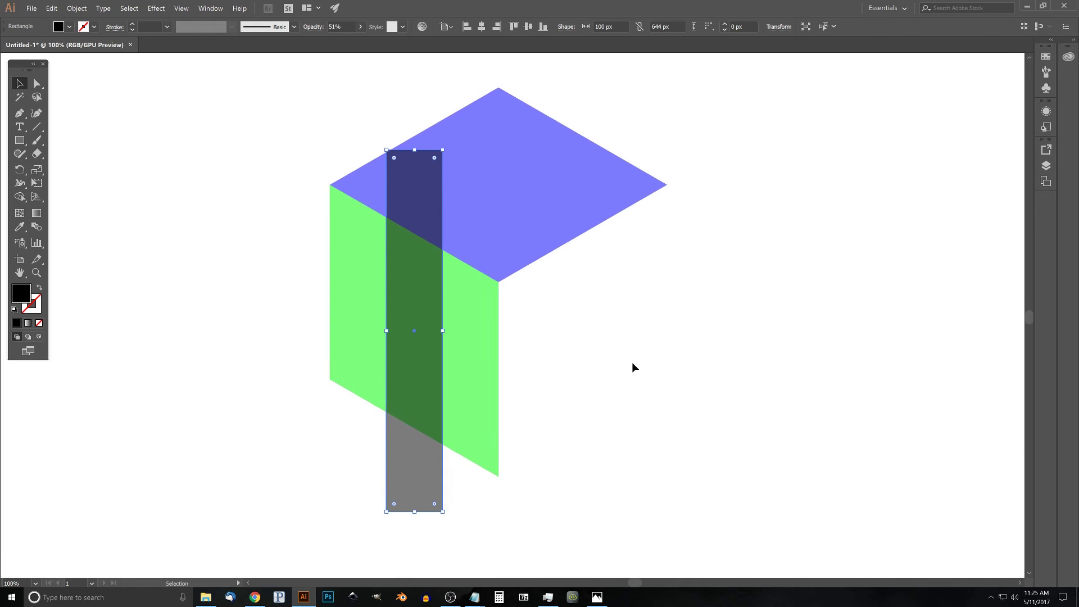
Trim the rectangle's ends above and below the green face with the Shape Builder, then deselect the shapes
{"action": "left_click", "coordinate": [487, 346], "text": "shift"}
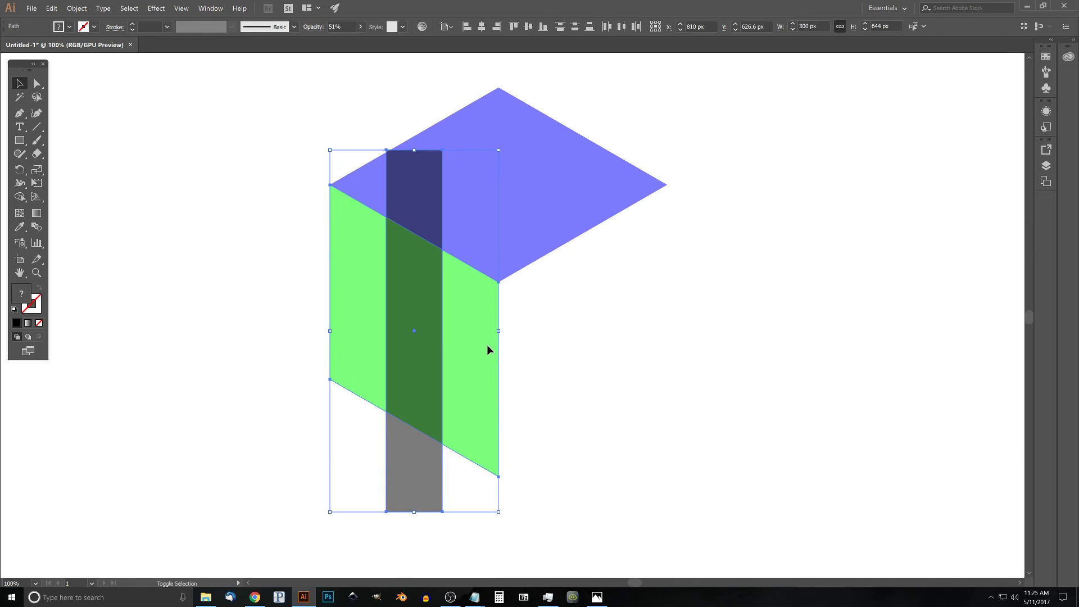
{"action": "left_click", "coordinate": [19, 197]}
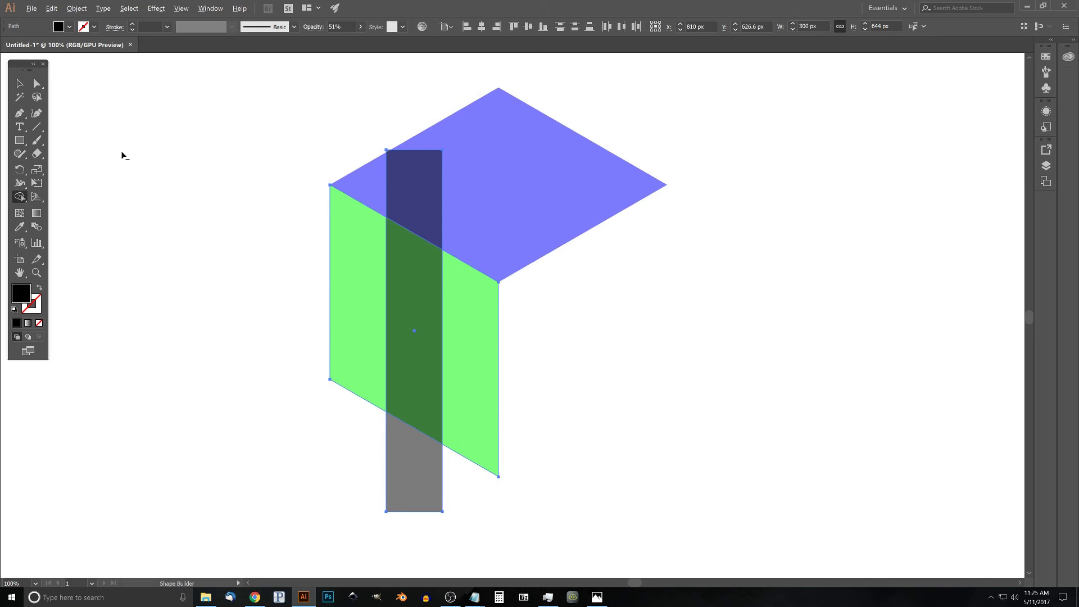
{"action": "left_click", "coordinate": [414, 176], "text": "alt"}
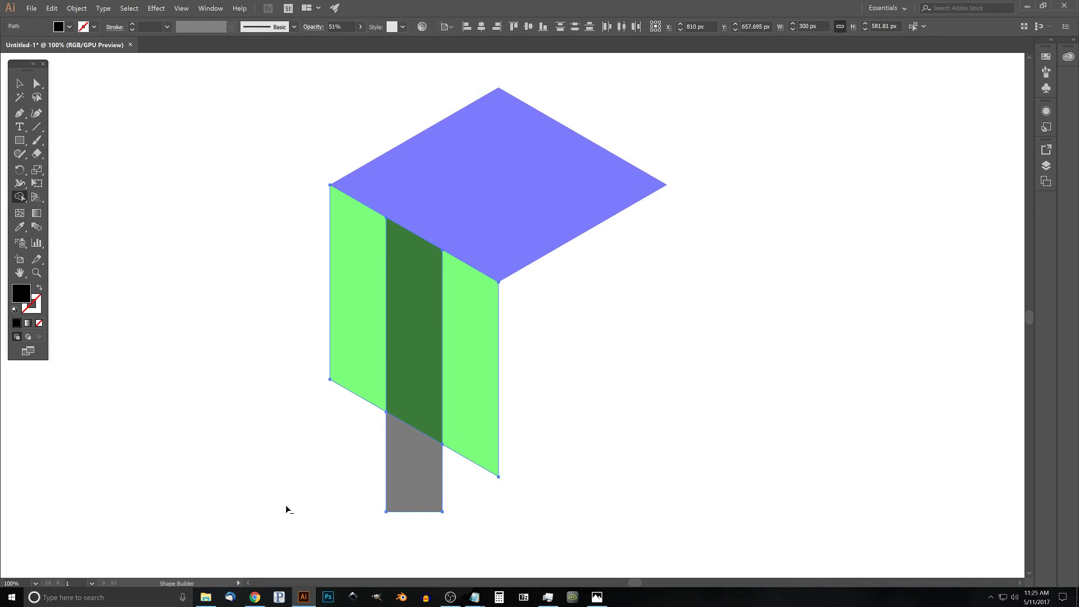
{"action": "left_click", "coordinate": [405, 466], "text": "alt"}
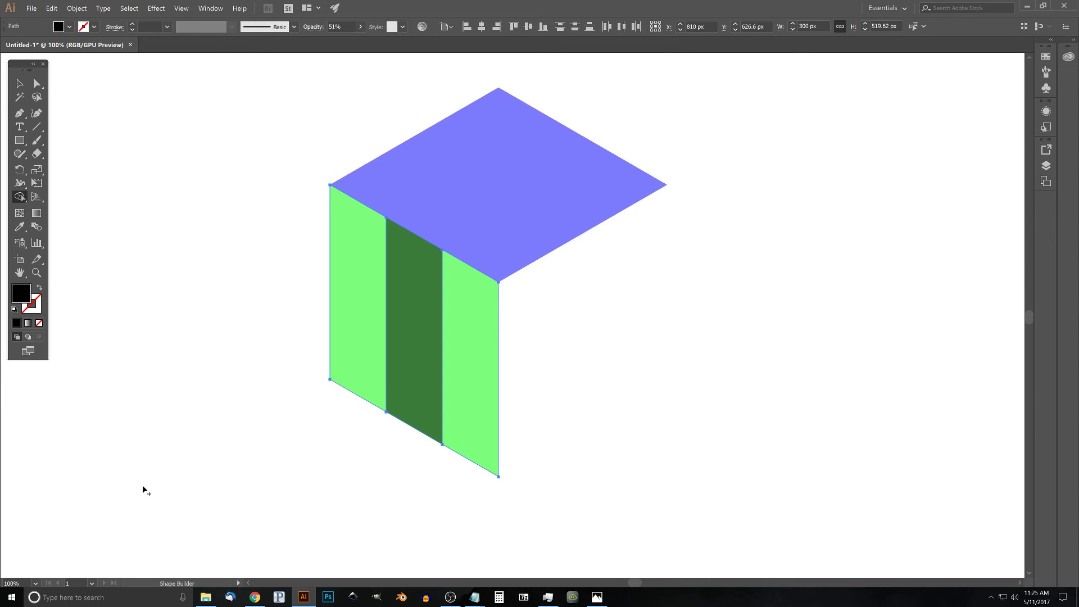
{"action": "left_click", "coordinate": [19, 83]}
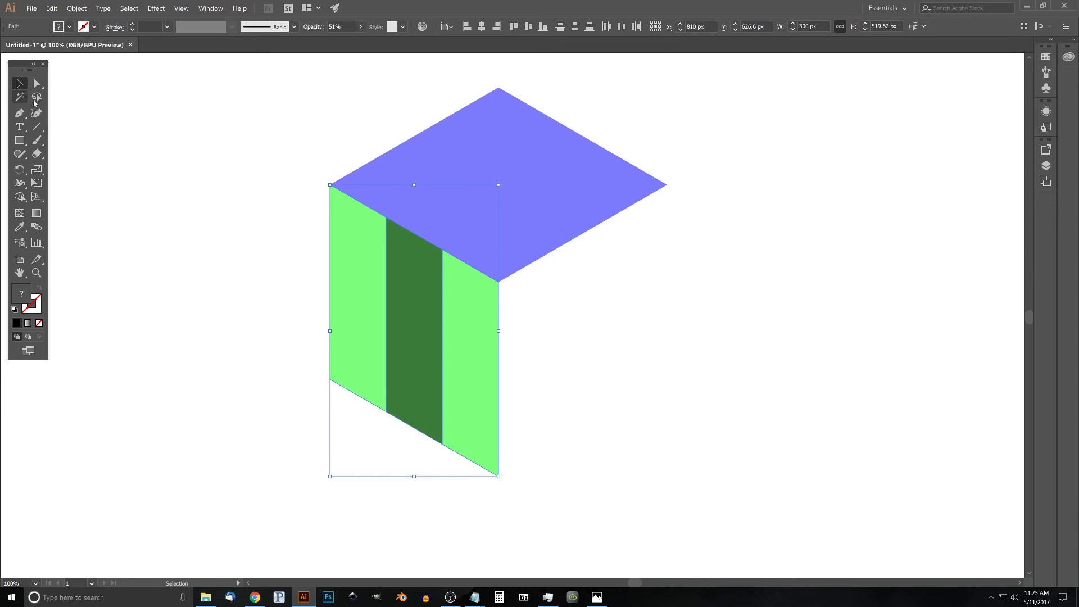
{"action": "left_click", "coordinate": [747, 280]}
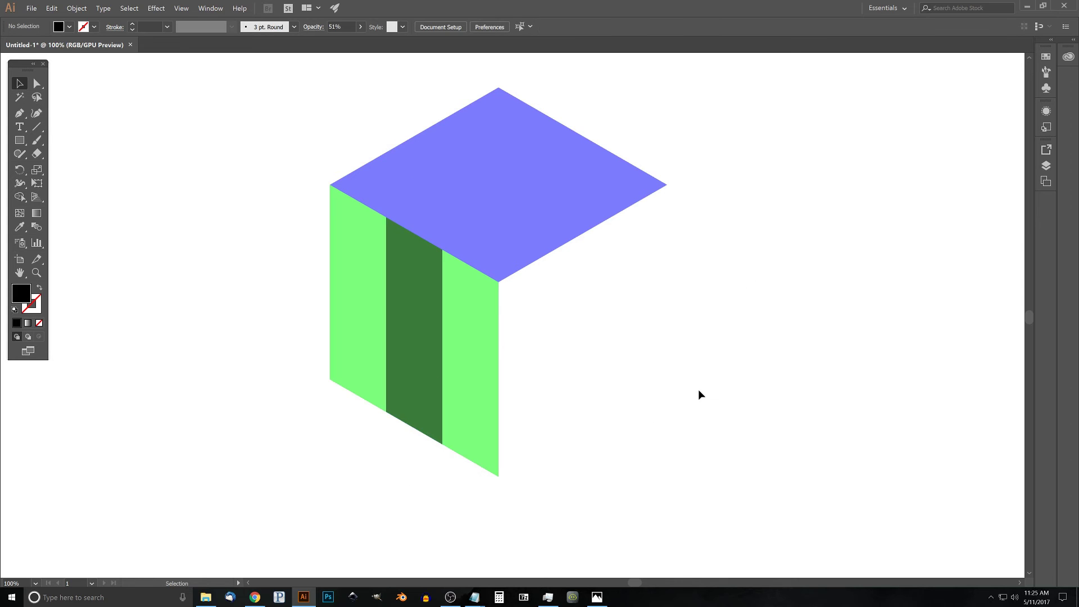
Move the dark strip straight down about 115 px within the green face
{"action": "left_click", "coordinate": [418, 271]}
{"action": "left_click_drag", "start_coordinate": [418, 272], "coordinate": [417, 341]}
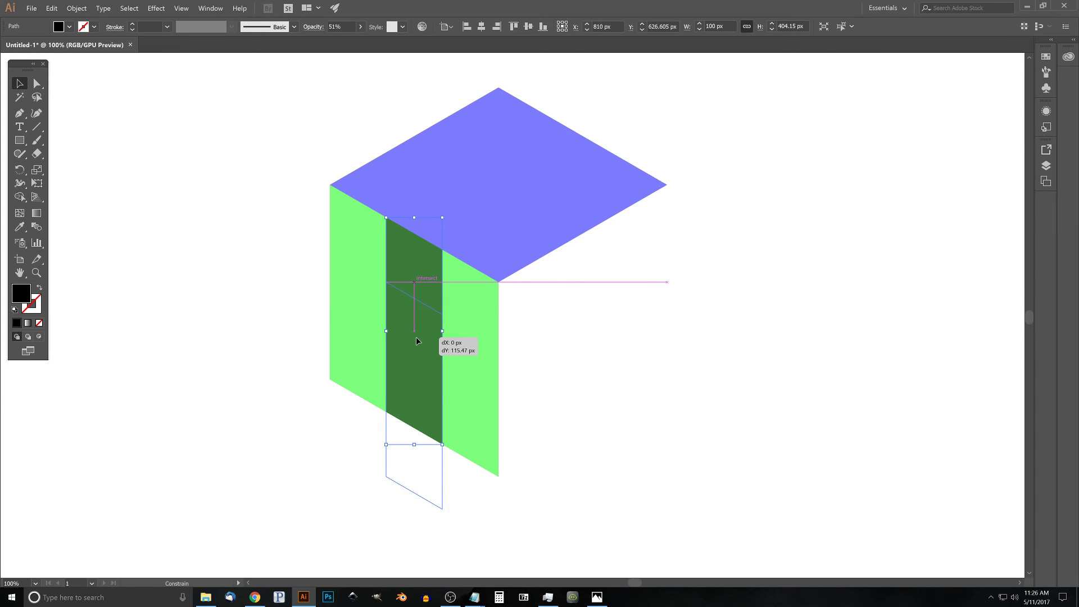
{"action": "left_click_drag", "start_coordinate": [416, 337], "coordinate": [416, 337]}
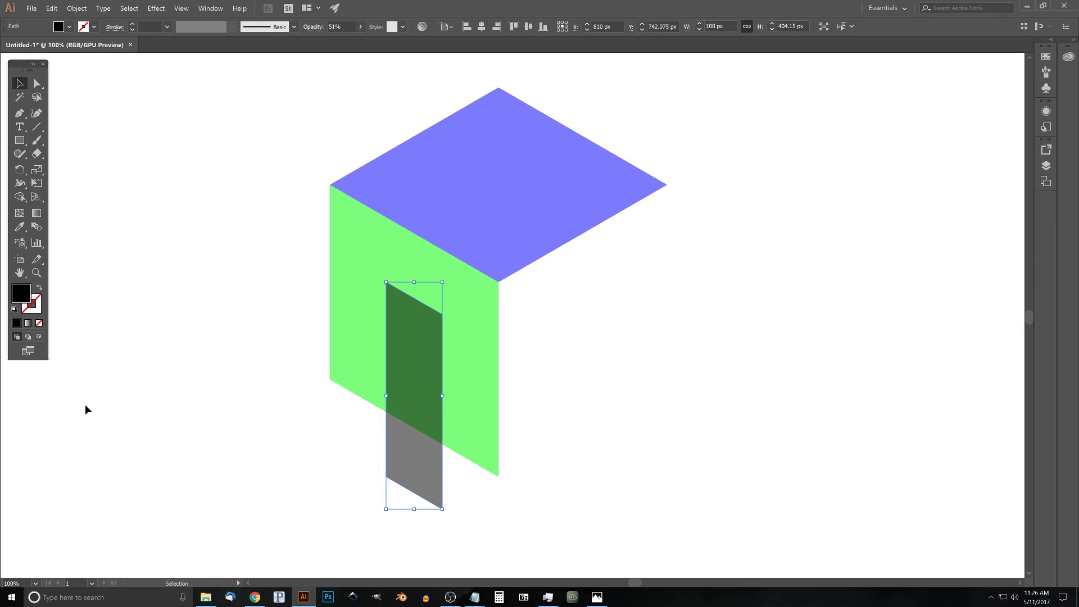
Subtract the dark strip from the green face with the Shape Builder, leaving a slot open at the lower edge
{"action": "left_click", "coordinate": [349, 268], "text": "shift"}
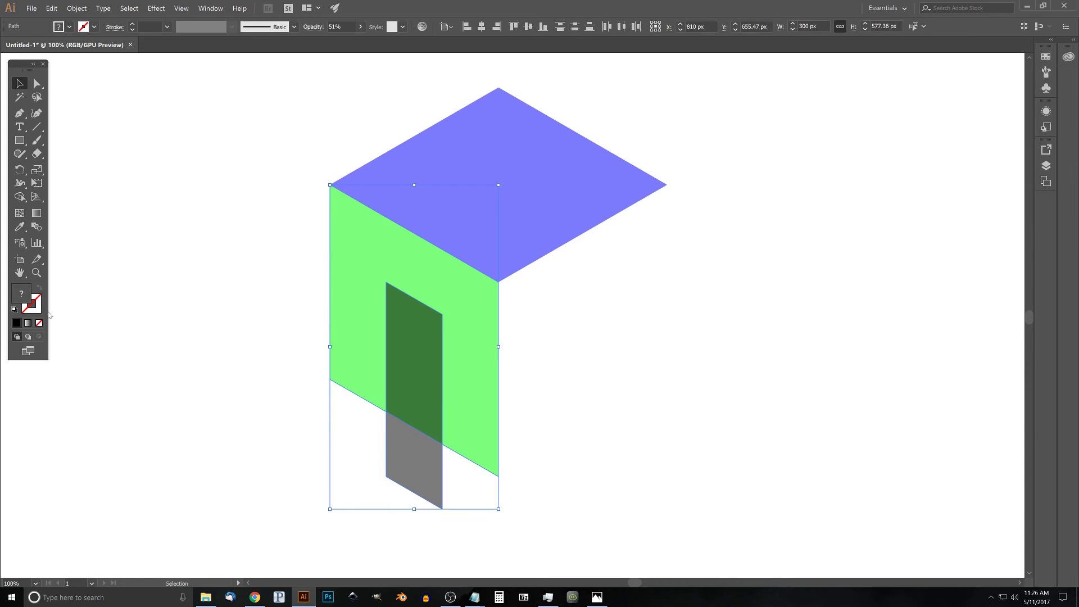
{"action": "left_click", "coordinate": [20, 197]}
{"action": "left_click_drag", "start_coordinate": [416, 485], "coordinate": [423, 345]}
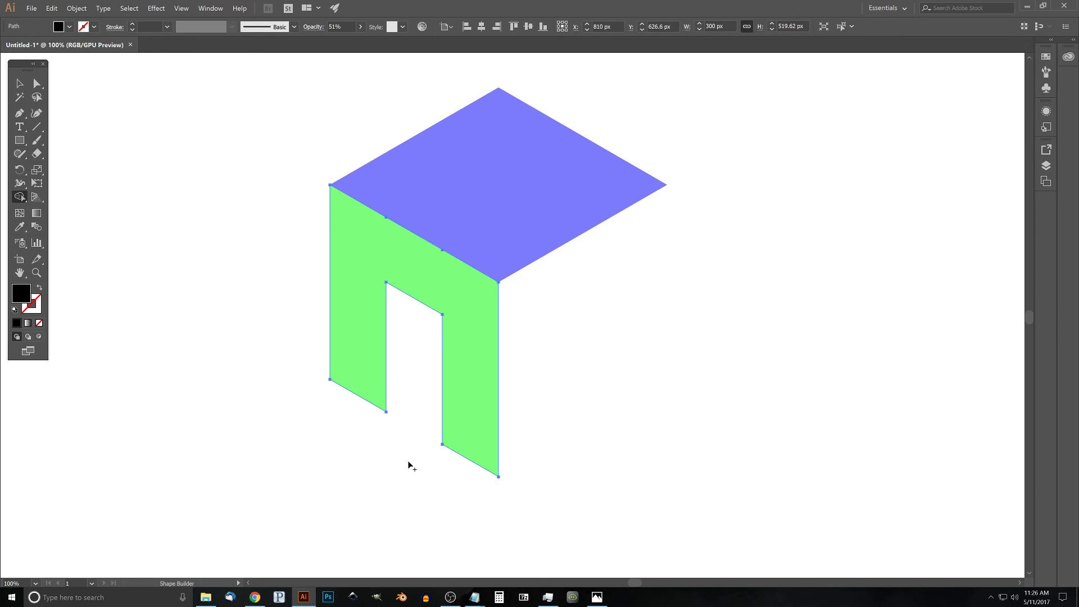
{"action": "key", "text": "v"}
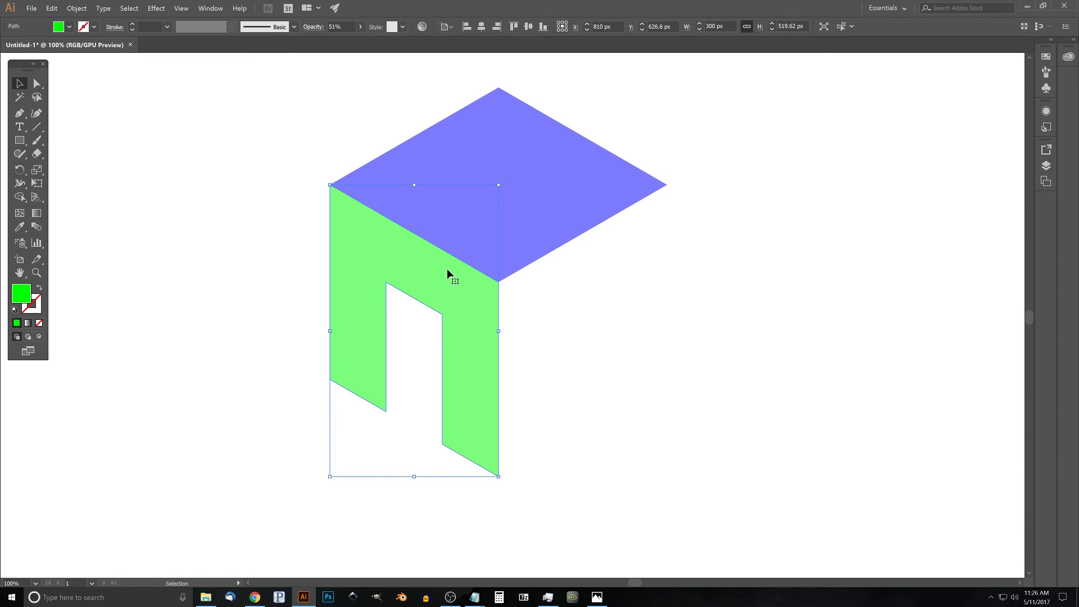
Duplicate the slotted green face about 212 px left and 62 px down, and fill the copy with red
{"action": "left_click_drag", "start_coordinate": [420, 260], "coordinate": [301, 313]}
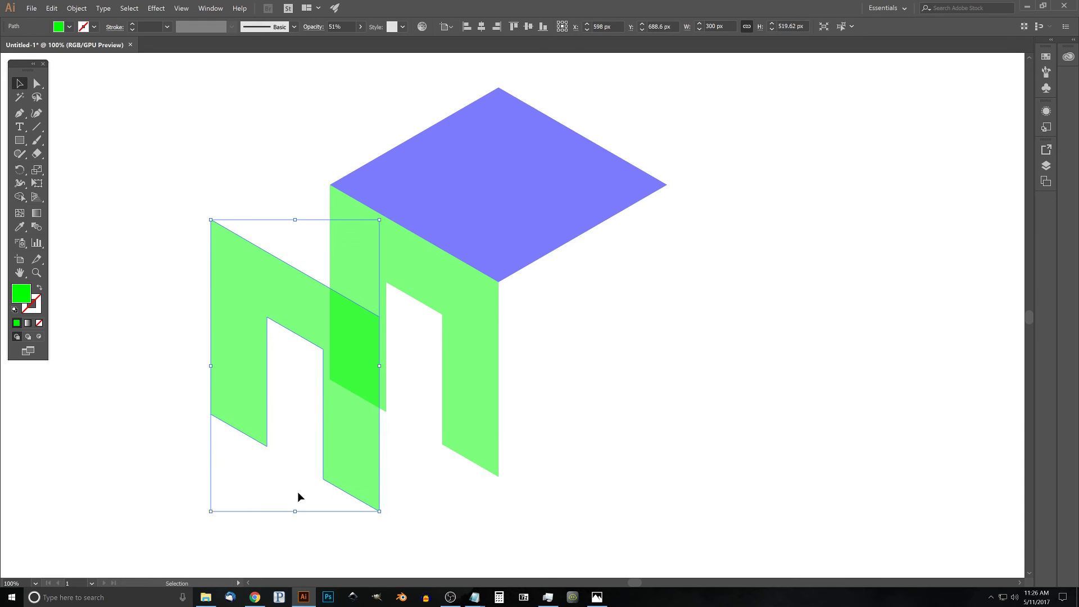
{"action": "left_click", "coordinate": [69, 26]}
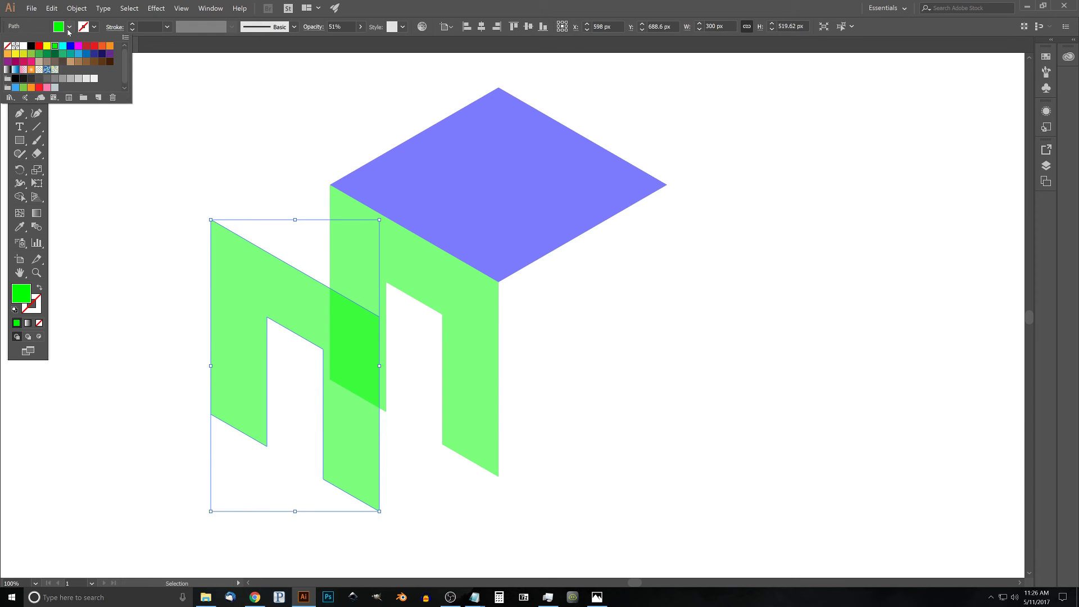
{"action": "left_click", "coordinate": [42, 46]}
{"action": "left_click", "coordinate": [69, 26]}
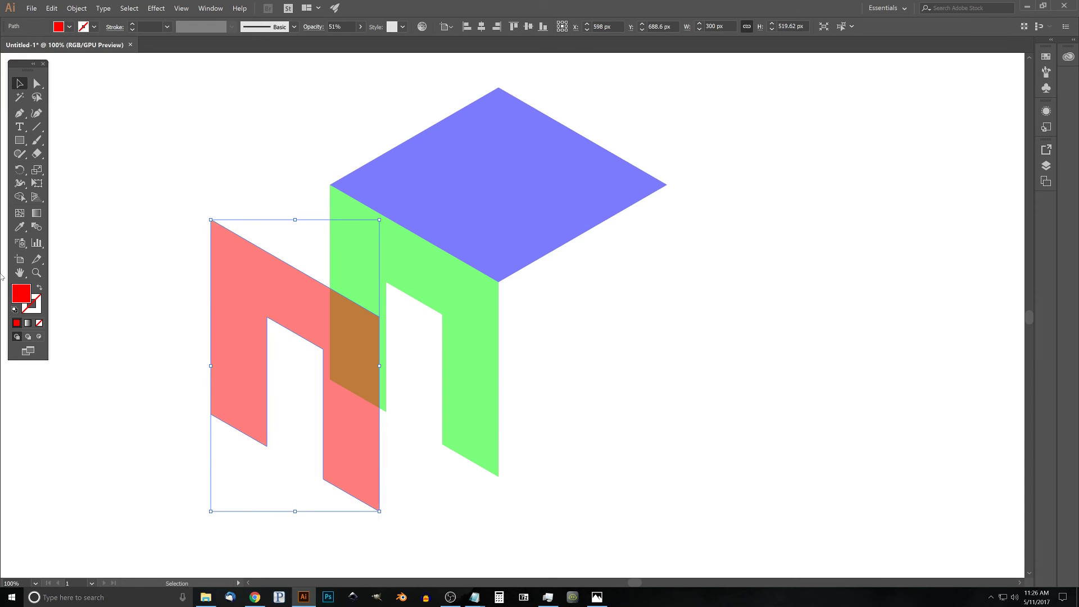
Flip the red slotted face top to bottom with the Reflect tool, so its slot opens upward
{"action": "left_click", "coordinate": [19, 174]}
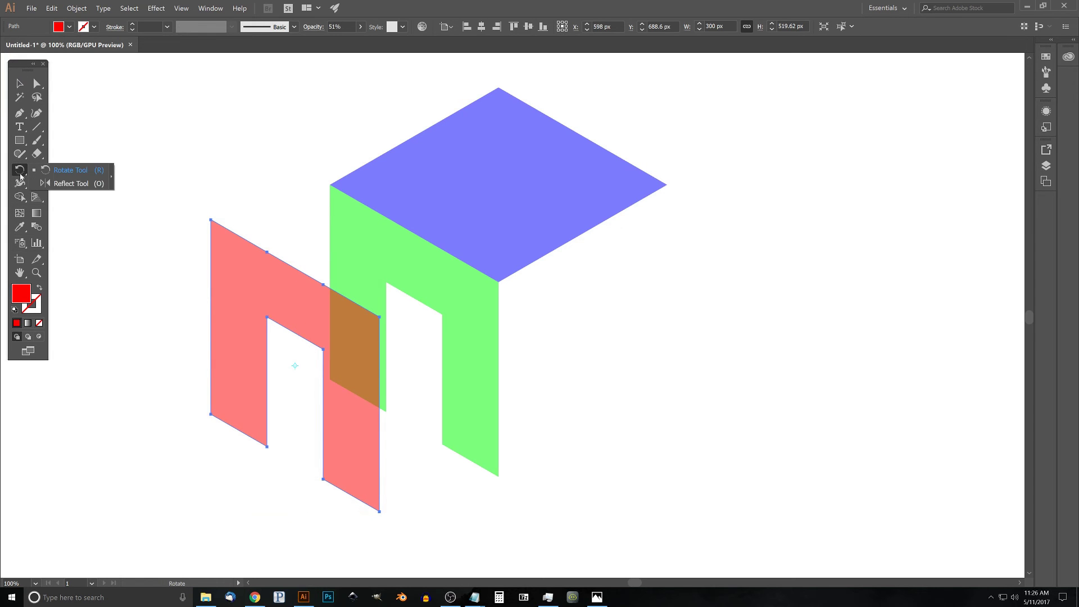
{"action": "left_click", "coordinate": [71, 183]}
{"action": "left_click_drag", "start_coordinate": [237, 293], "coordinate": [249, 393]}
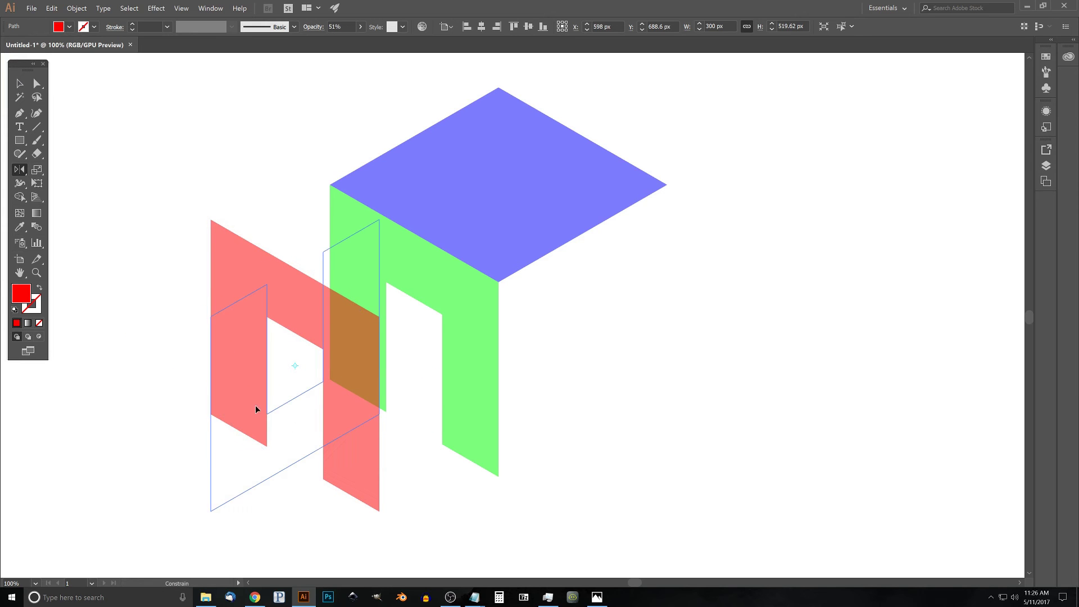
{"action": "left_click_drag", "start_coordinate": [301, 428], "coordinate": [346, 396]}
{"action": "left_click_drag", "start_coordinate": [322, 439], "coordinate": [254, 450]}
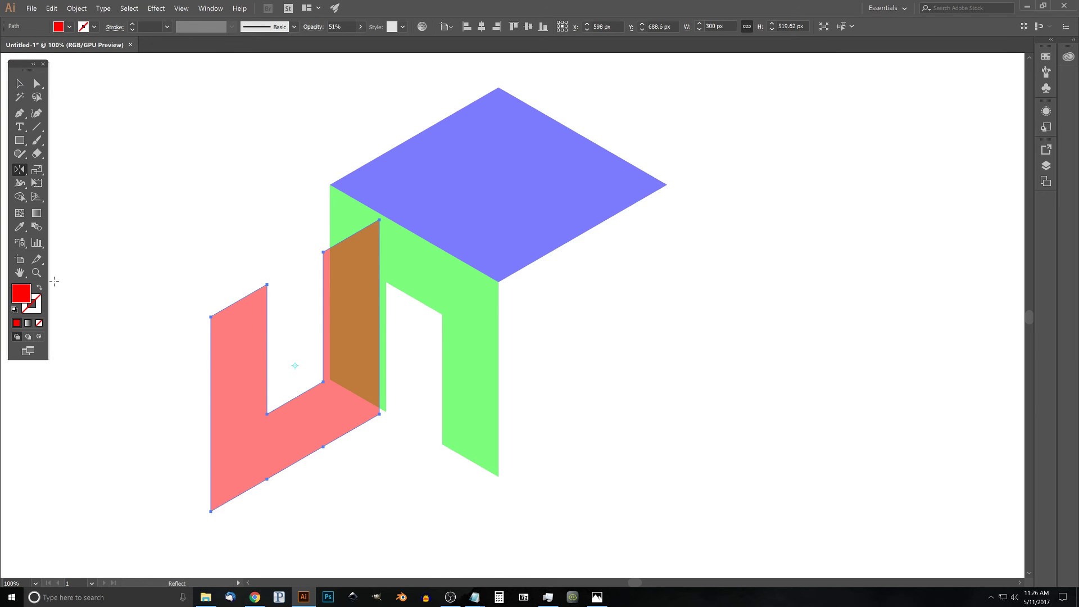
Move the flipped red face against the green face, snapping its lowest corner to the cube's bottom corner
{"action": "left_click", "coordinate": [19, 83]}
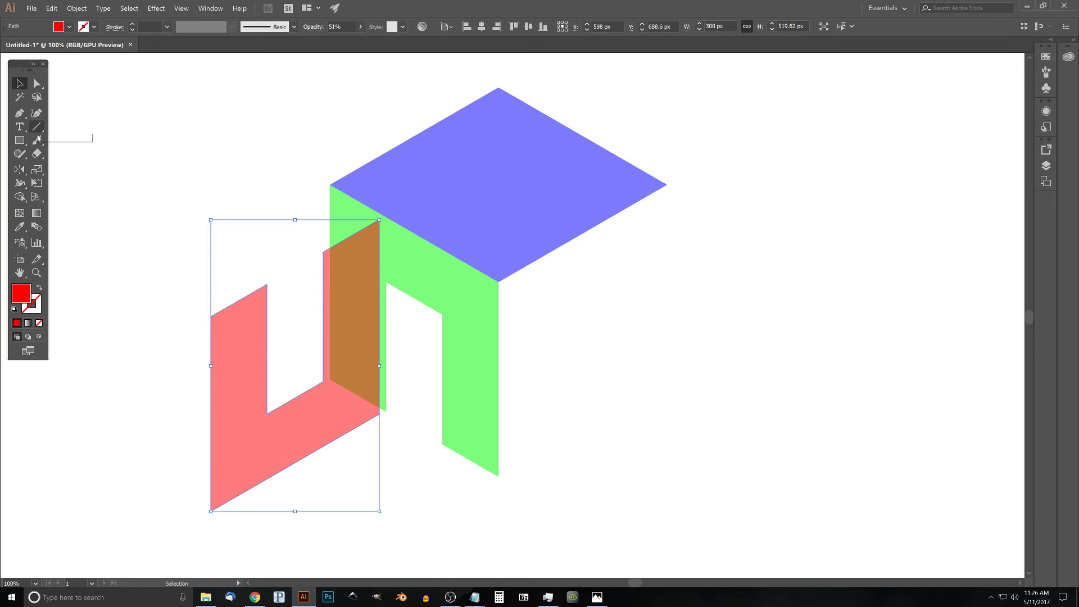
{"action": "key", "text": "a"}
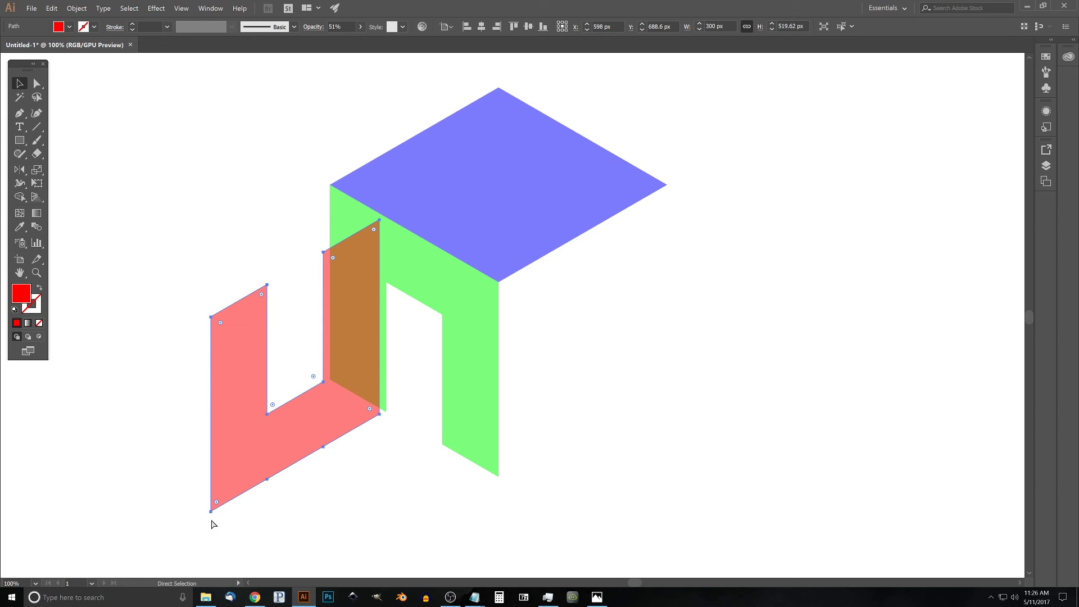
{"action": "left_click_drag", "start_coordinate": [211, 513], "coordinate": [503, 478]}
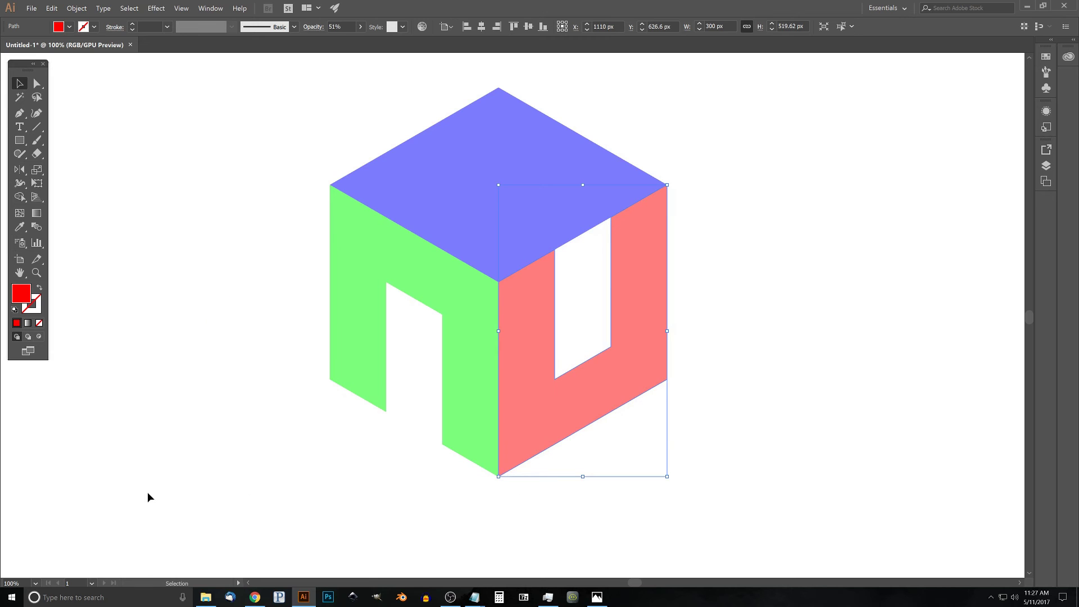
Duplicate the blue top face and place the spare copy clear of the cube, at about X 1701 px, Y 323 px
{"action": "left_click", "coordinate": [532, 135]}
{"action": "left_click_drag", "start_coordinate": [535, 137], "coordinate": [452, 166]}
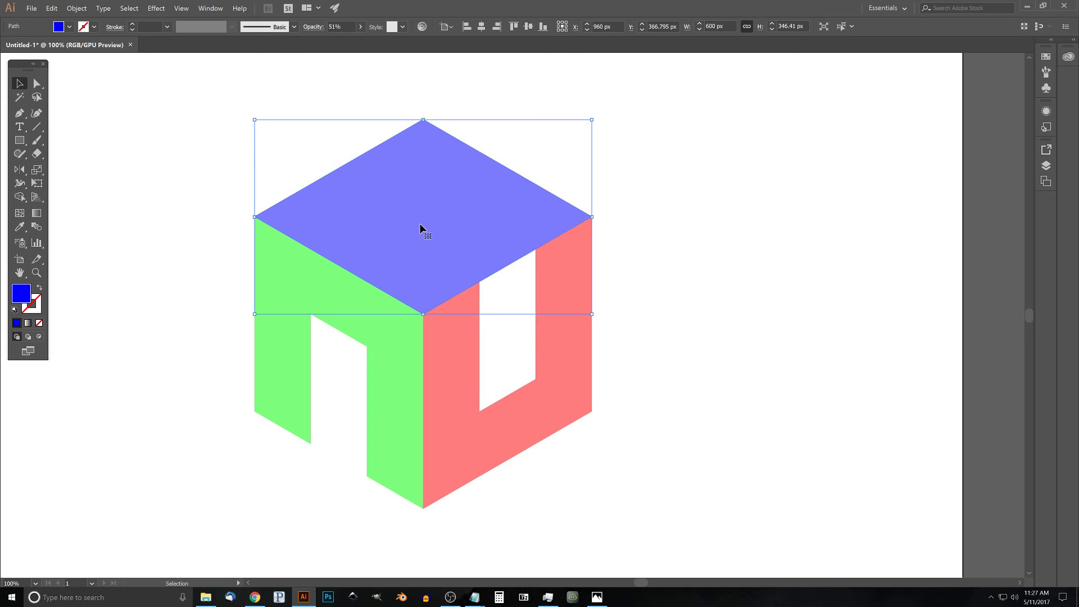
{"action": "left_click_drag", "start_coordinate": [326, 212], "coordinate": [695, 211]}
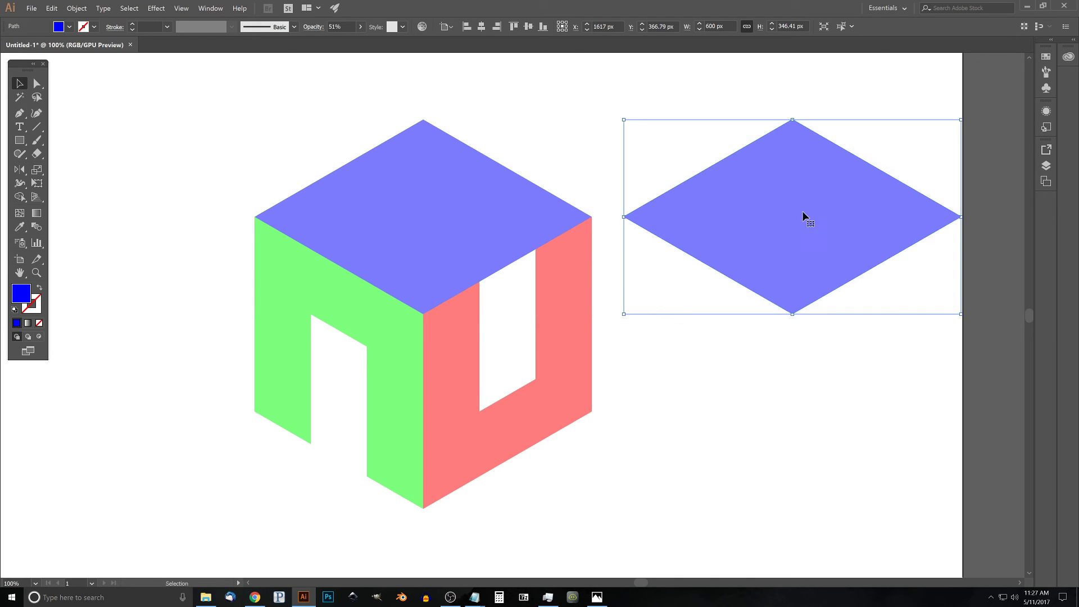
{"action": "left_click_drag", "start_coordinate": [777, 209], "coordinate": [825, 189]}
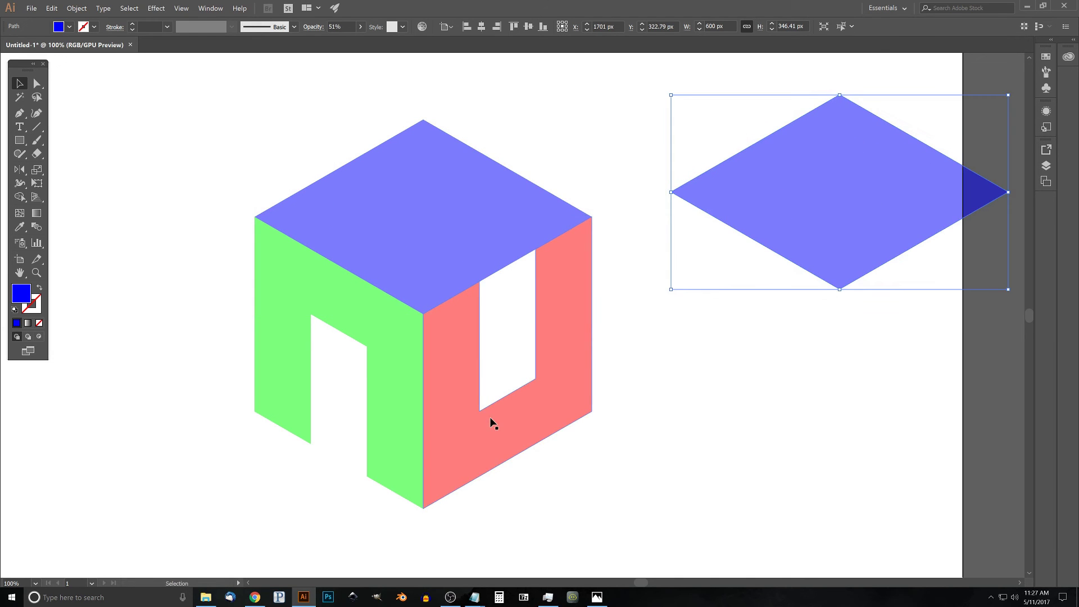
Duplicate the cube's blue top face again and snap the copy's right corner to the red slot's upper right corner
{"action": "left_click", "coordinate": [474, 188]}
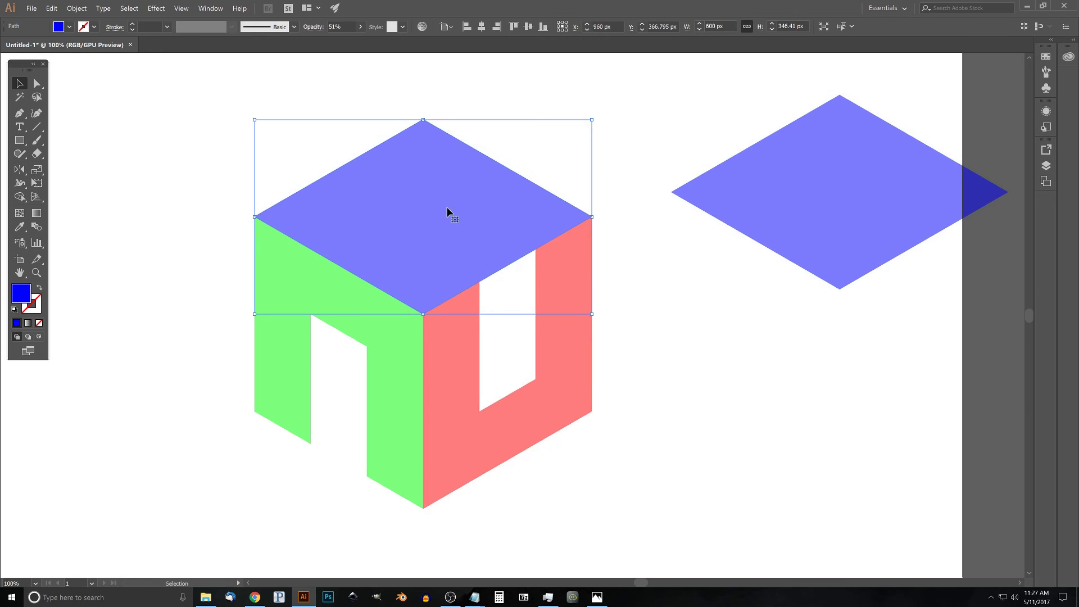
{"action": "left_click_drag", "start_coordinate": [487, 192], "coordinate": [388, 238]}
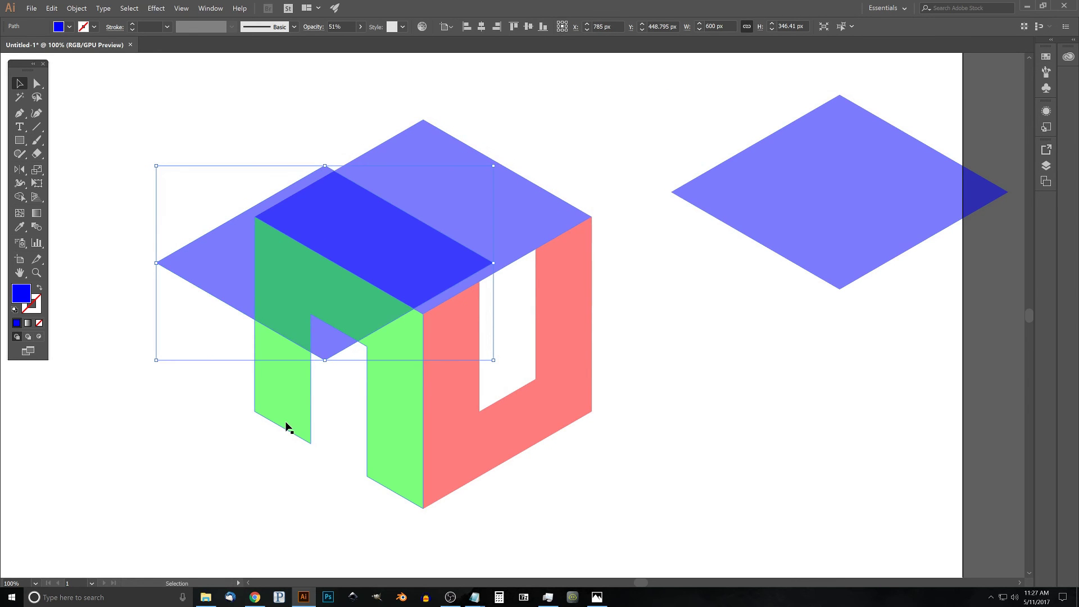
{"action": "key", "text": "a"}
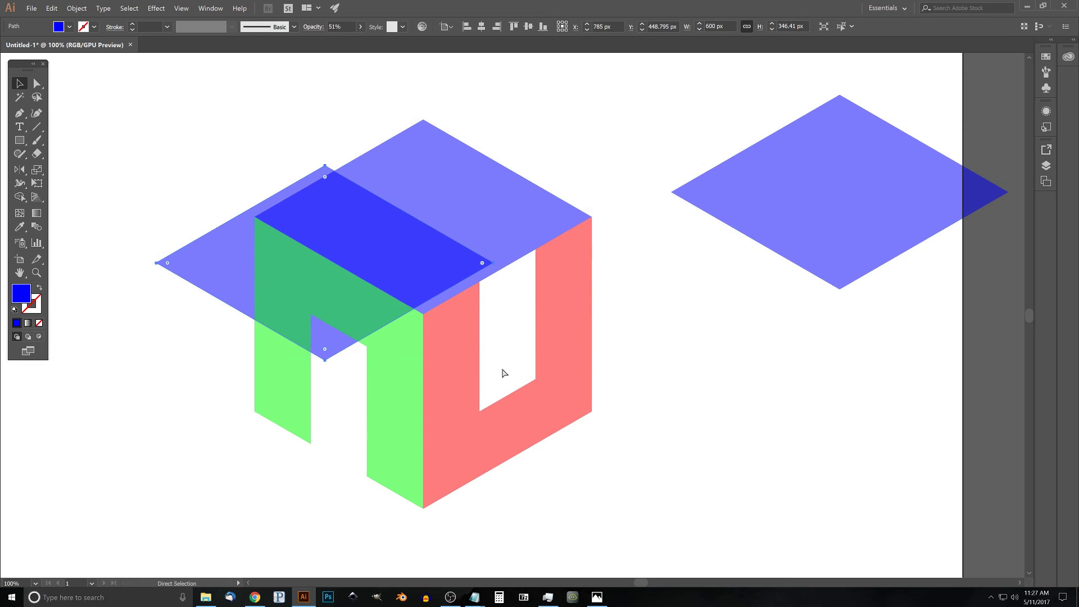
{"action": "left_click_drag", "start_coordinate": [494, 264], "coordinate": [534, 251]}
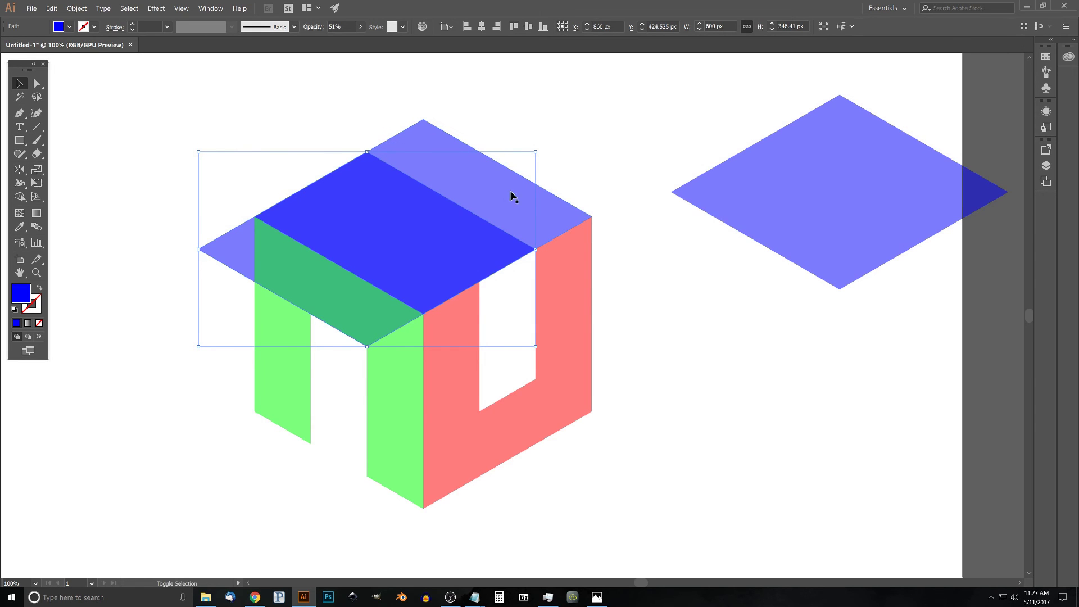
Subtract the shifted blue copy and its overlap from the top face with the Shape Builder, leaving only the rear strip
{"action": "left_click", "coordinate": [490, 182], "text": "shift"}
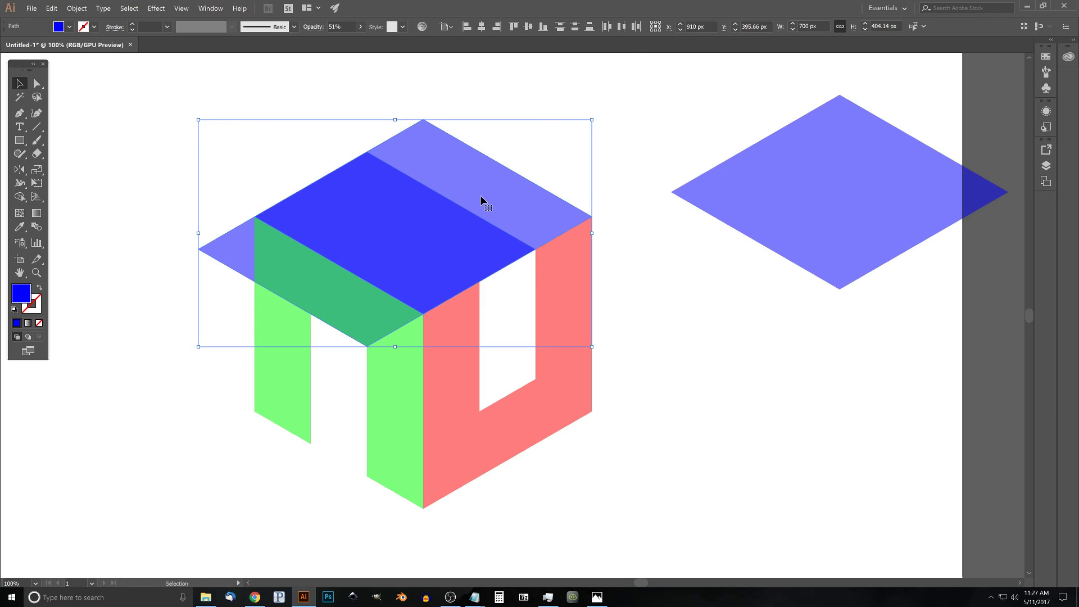
{"action": "left_click", "coordinate": [18, 197]}
{"action": "mouse_move", "coordinate": [230, 247]}
{"action": "left_mouse_down"}
{"action": "mouse_move", "coordinate": [320, 303]}
{"action": "mouse_move", "coordinate": [305, 318]}
{"action": "left_mouse_up"}
{"action": "left_click", "coordinate": [433, 258], "text": "alt"}
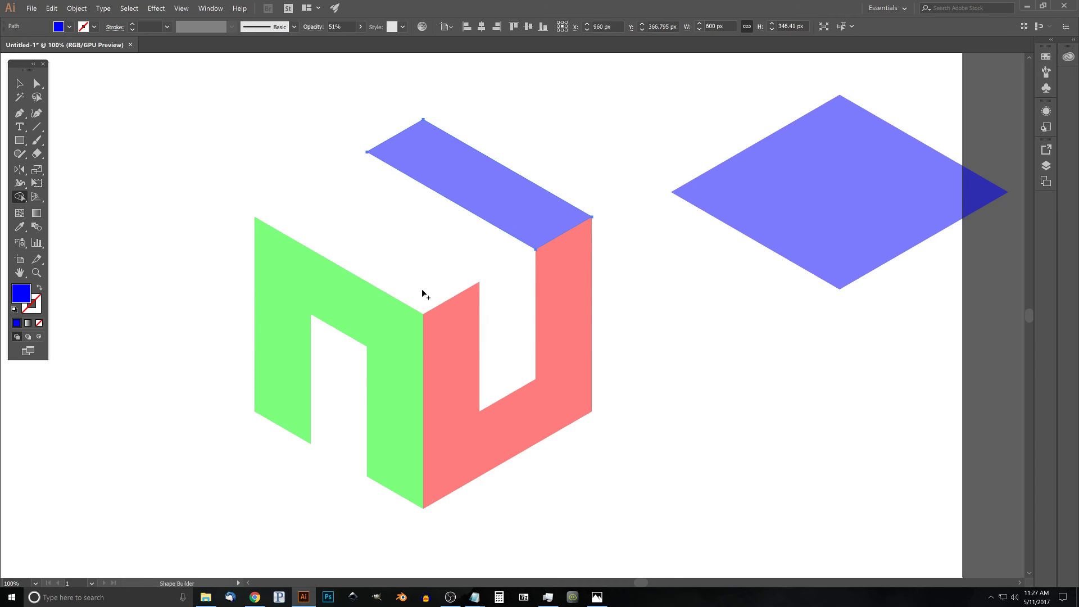
Duplicate the rear blue strip and snap the copy's lowest corner to the corner where the green and red faces meet
{"action": "left_click", "coordinate": [19, 86]}
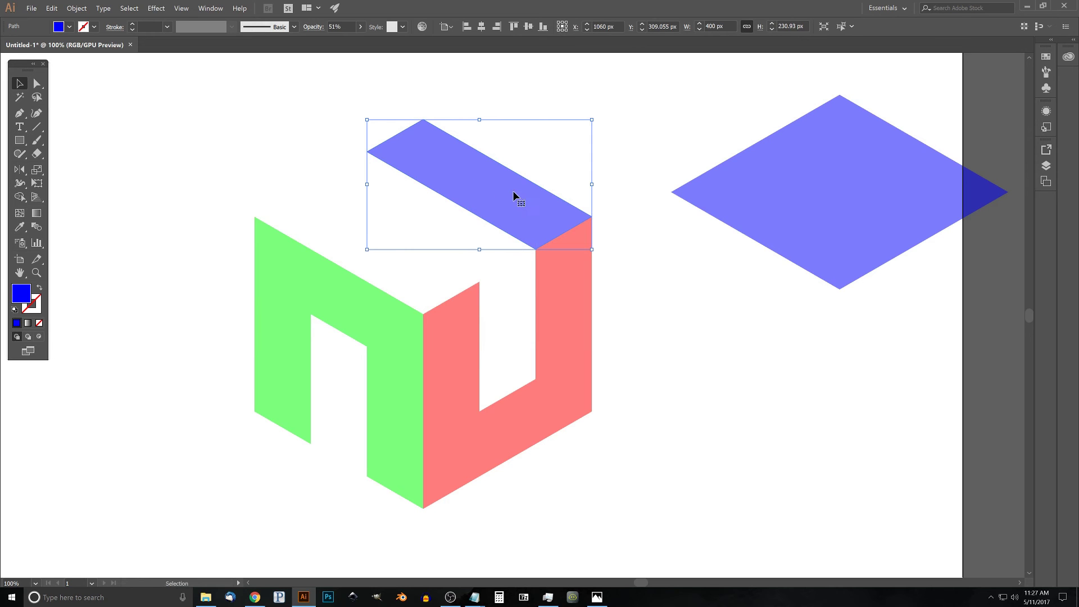
{"action": "left_click_drag", "start_coordinate": [518, 194], "coordinate": [432, 230]}
{"action": "key", "text": "a"}
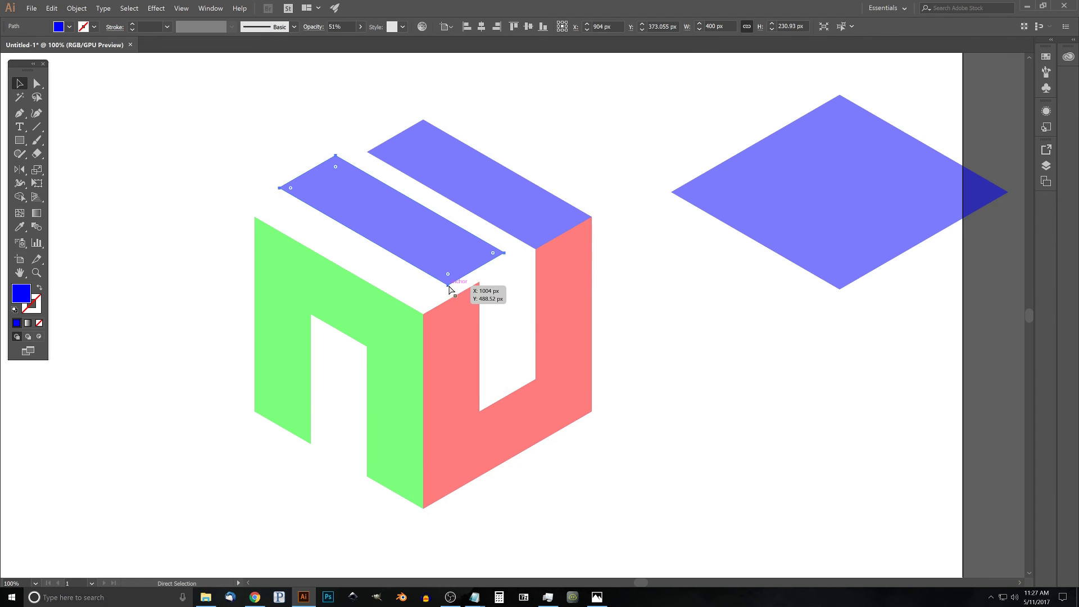
{"action": "left_click_drag", "start_coordinate": [448, 285], "coordinate": [423, 314]}
{"action": "key", "text": "v"}
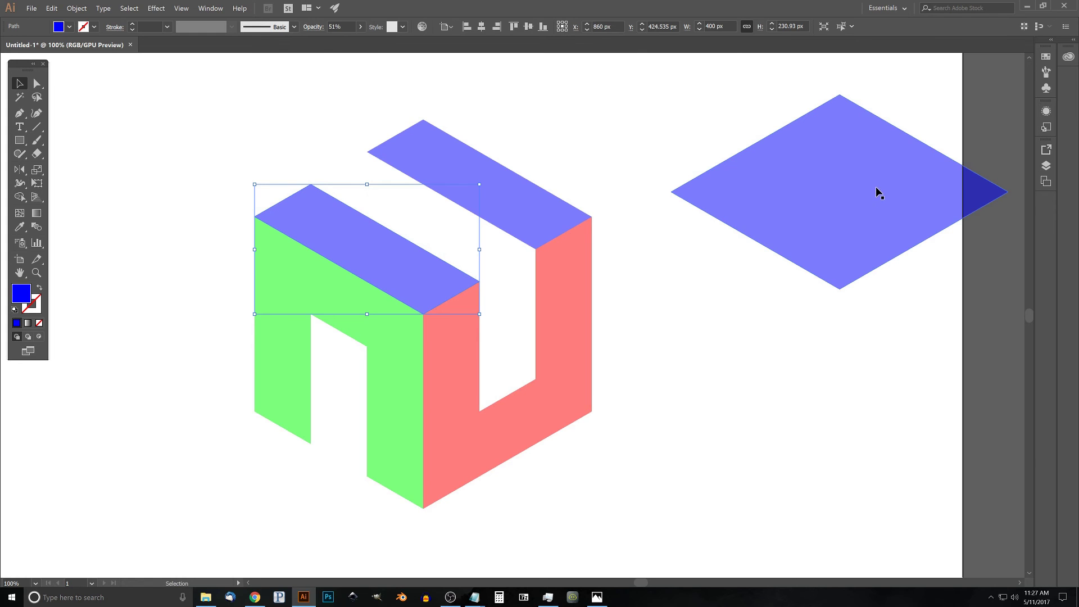
Move the spare blue rhombus into the cube's base, snapping its right corner to the red slot's lower right corner
{"action": "left_click", "coordinate": [863, 159]}
{"action": "key", "text": "a"}
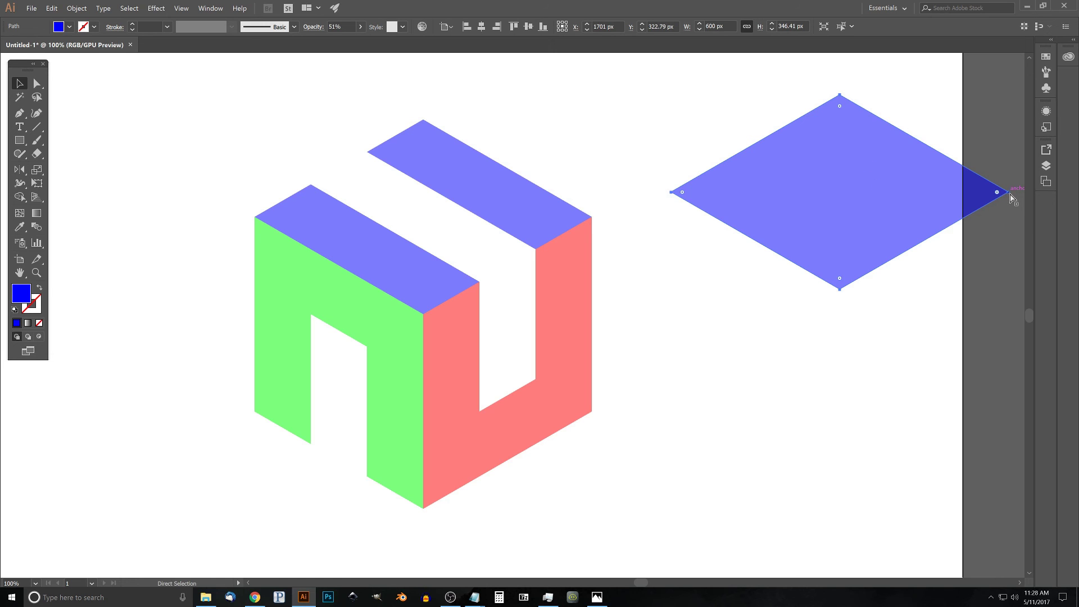
{"action": "left_click_drag", "start_coordinate": [1009, 195], "coordinate": [592, 413]}
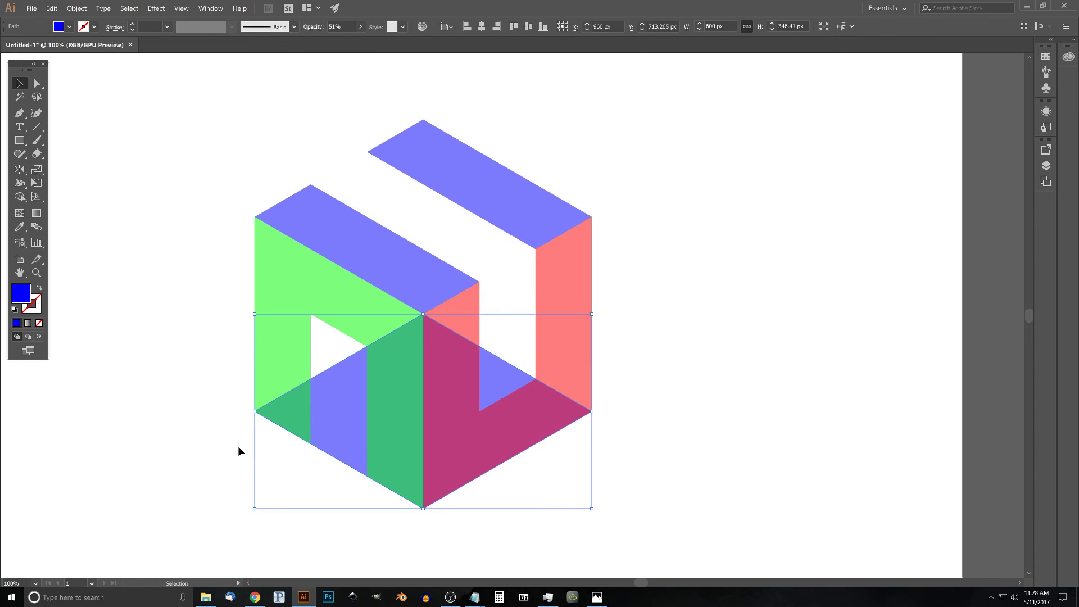
{"action": "key", "text": "a"}
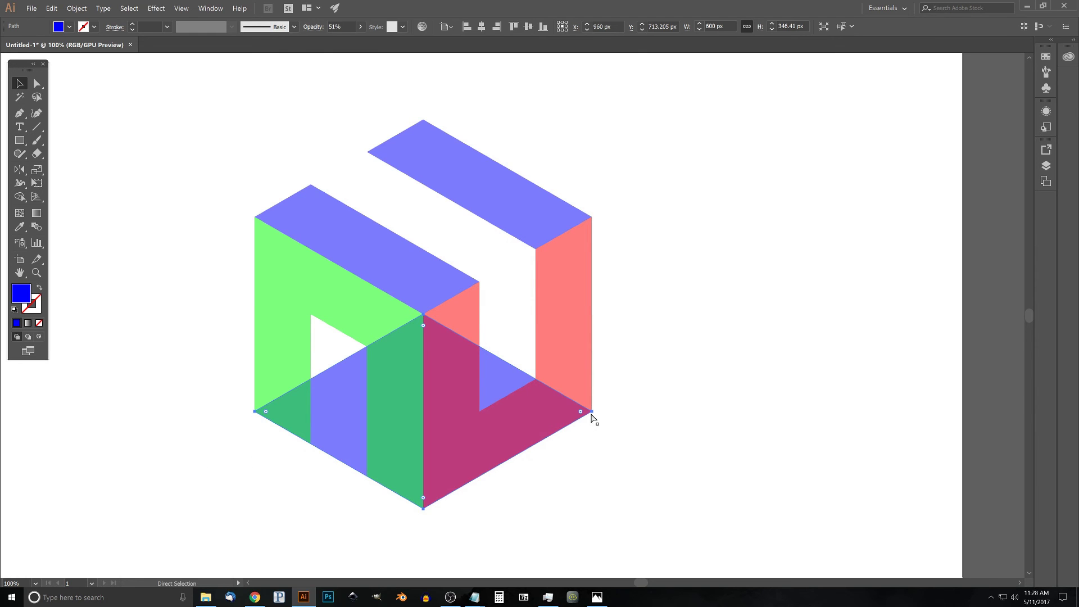
{"action": "left_click_drag", "start_coordinate": [592, 416], "coordinate": [536, 385]}
{"action": "key", "text": "v"}
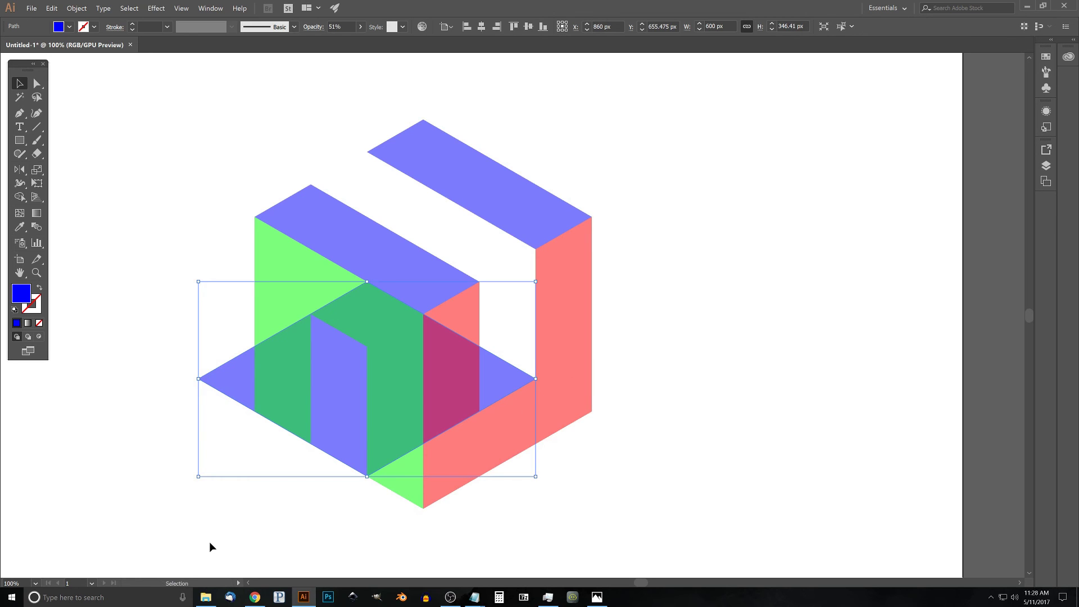
Draw a closed four-sided wall with the Pen tool from the rear strip's lower edge down to the base rhombus's upper right edge
{"action": "left_click", "coordinate": [19, 112]}
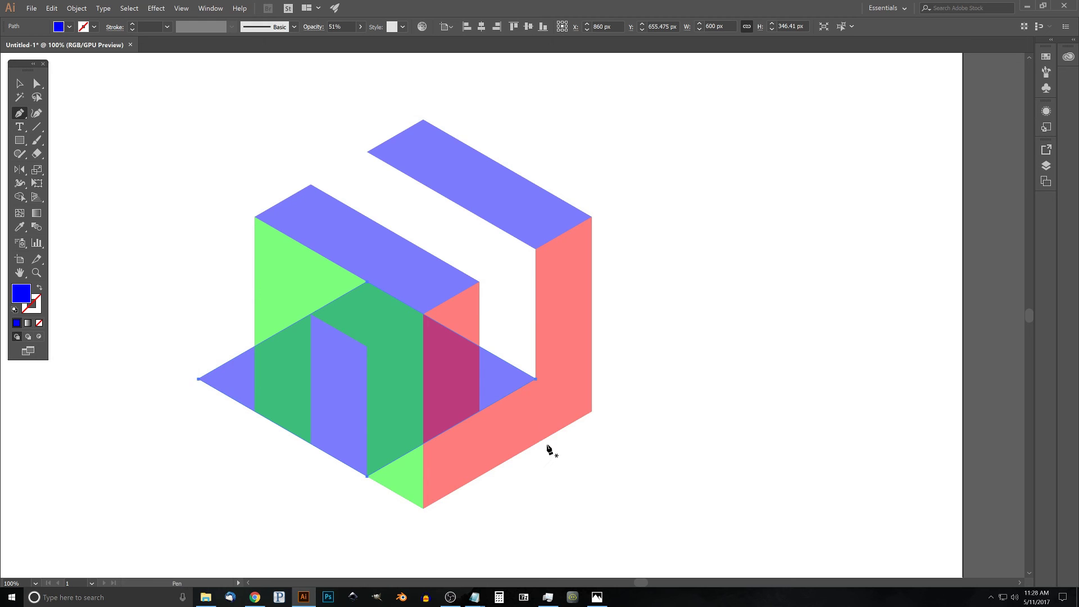
{"action": "left_click", "coordinate": [536, 249]}
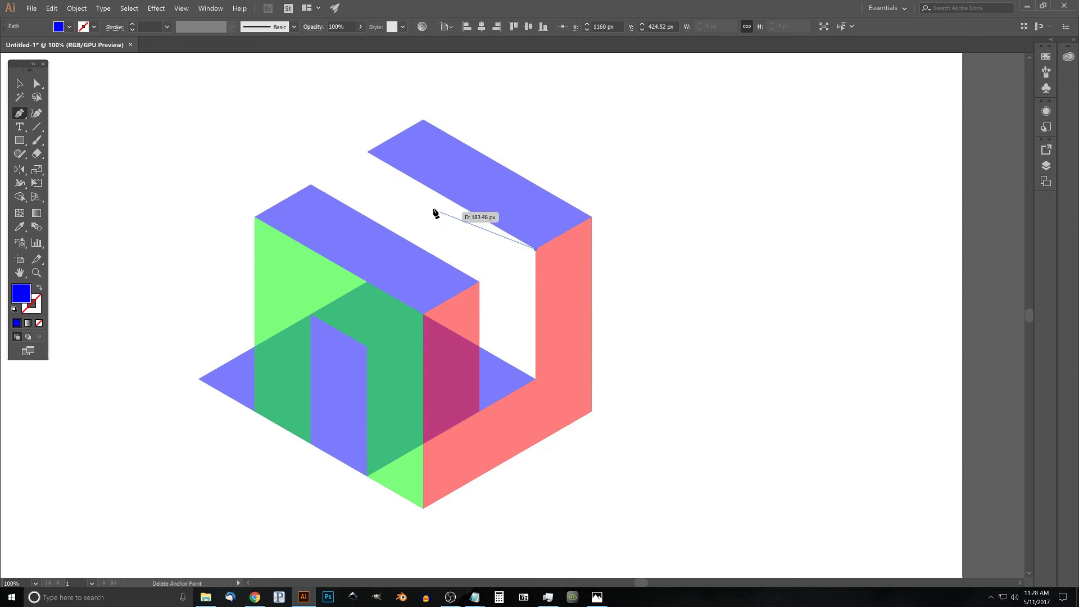
{"action": "left_click", "coordinate": [367, 152]}
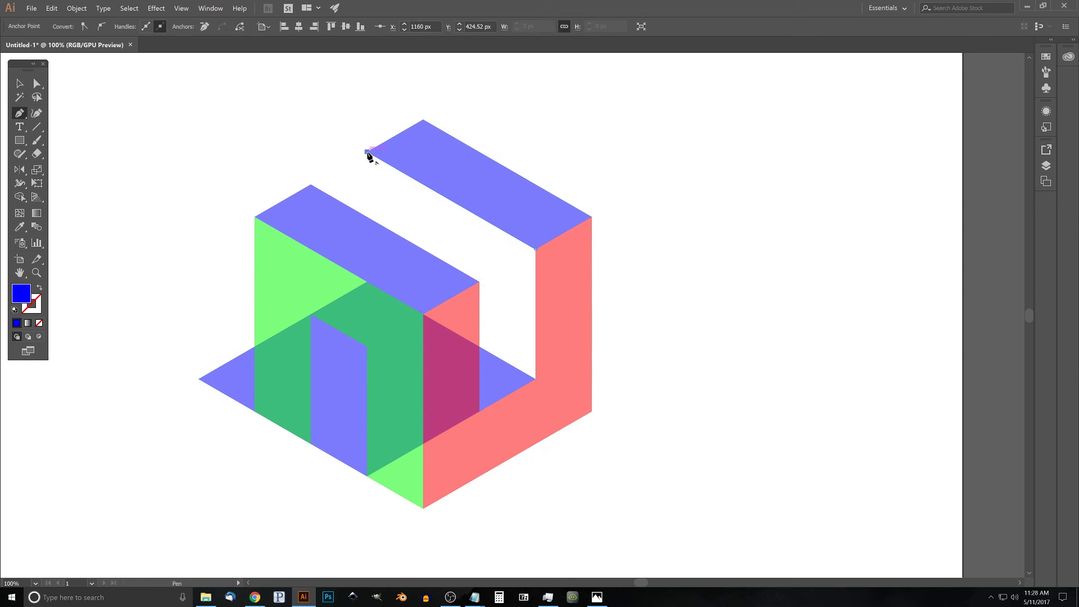
{"action": "left_click", "coordinate": [367, 281]}
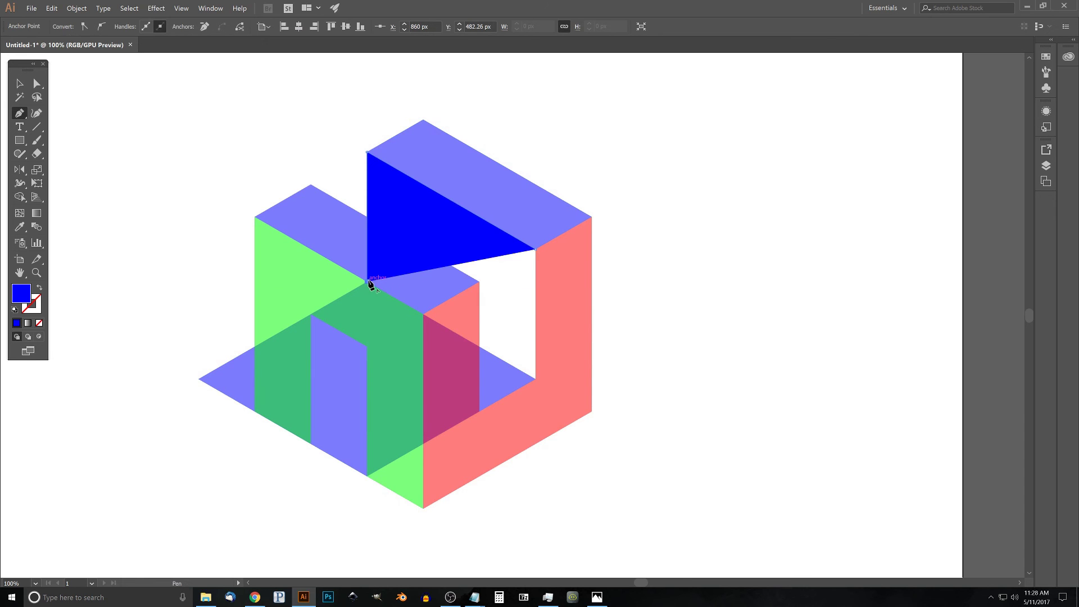
{"action": "left_click", "coordinate": [536, 378]}
{"action": "left_click", "coordinate": [535, 249]}
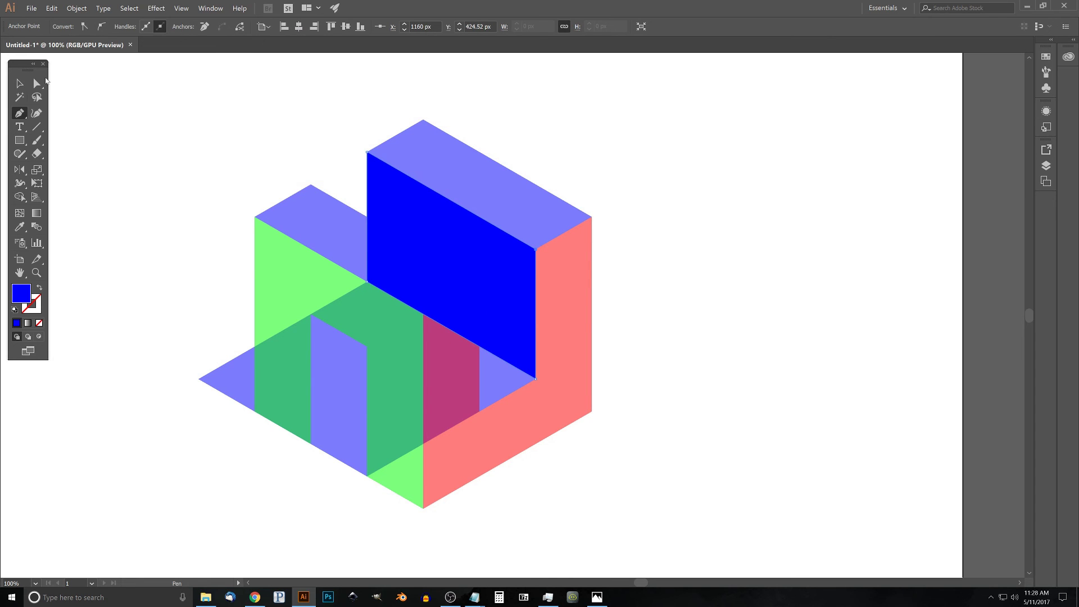
Fill the new inner wall with green
{"action": "left_click", "coordinate": [18, 84]}
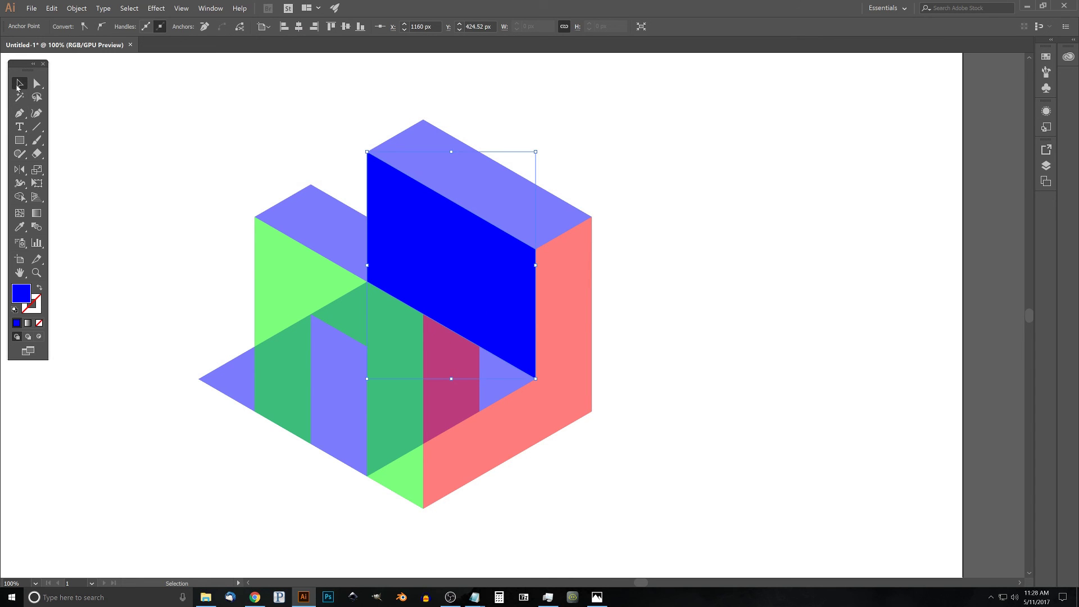
{"action": "left_click", "coordinate": [443, 222]}
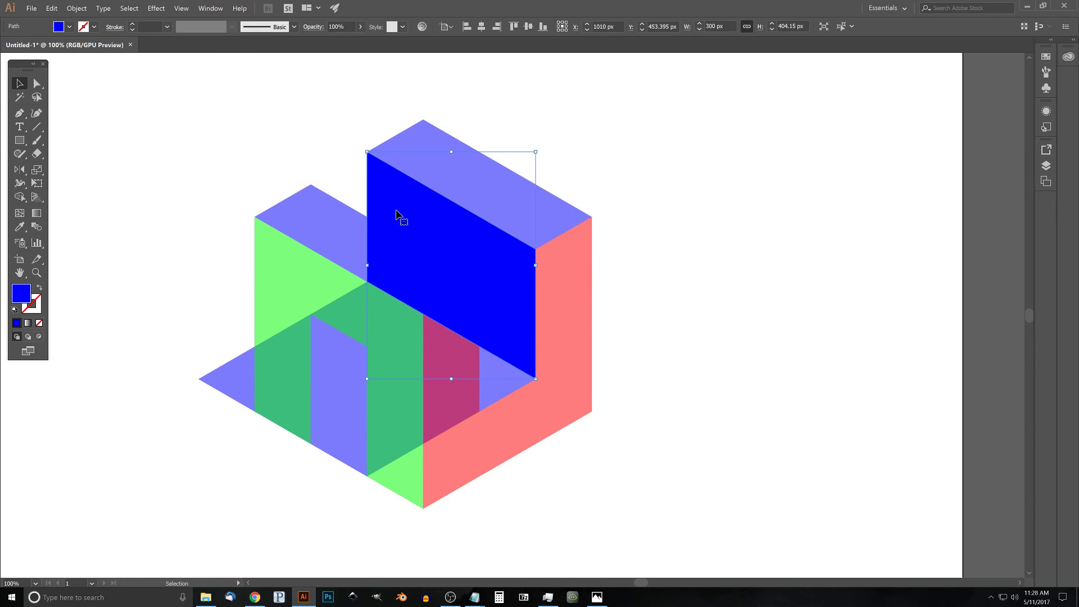
{"action": "left_click", "coordinate": [69, 26]}
{"action": "left_click", "coordinate": [56, 51]}
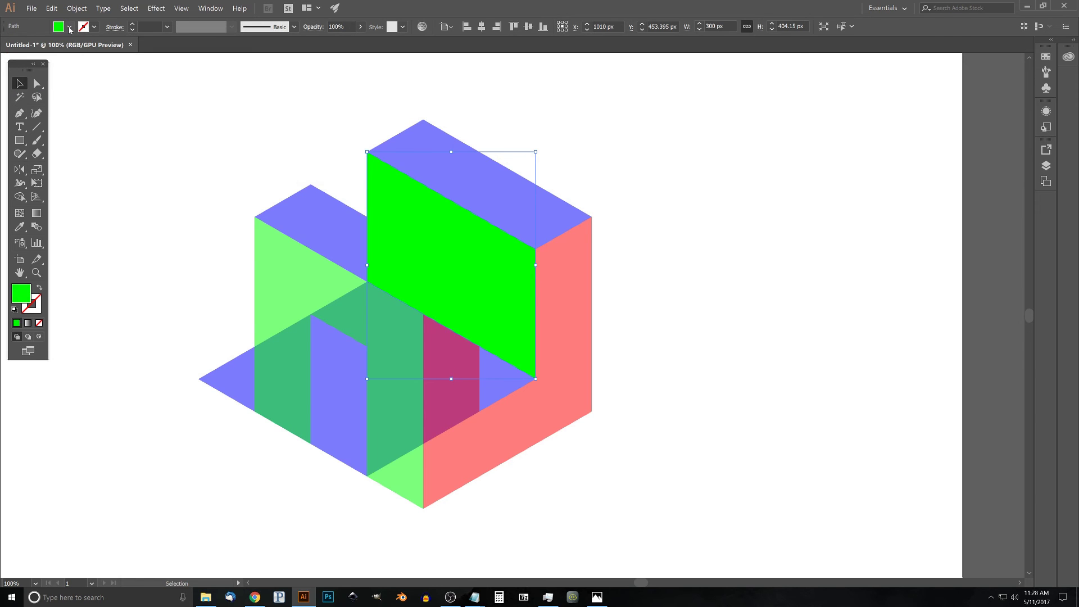
Send the green inner wall to the back and set its opacity to 56%
{"action": "right_click", "coordinate": [454, 241]}
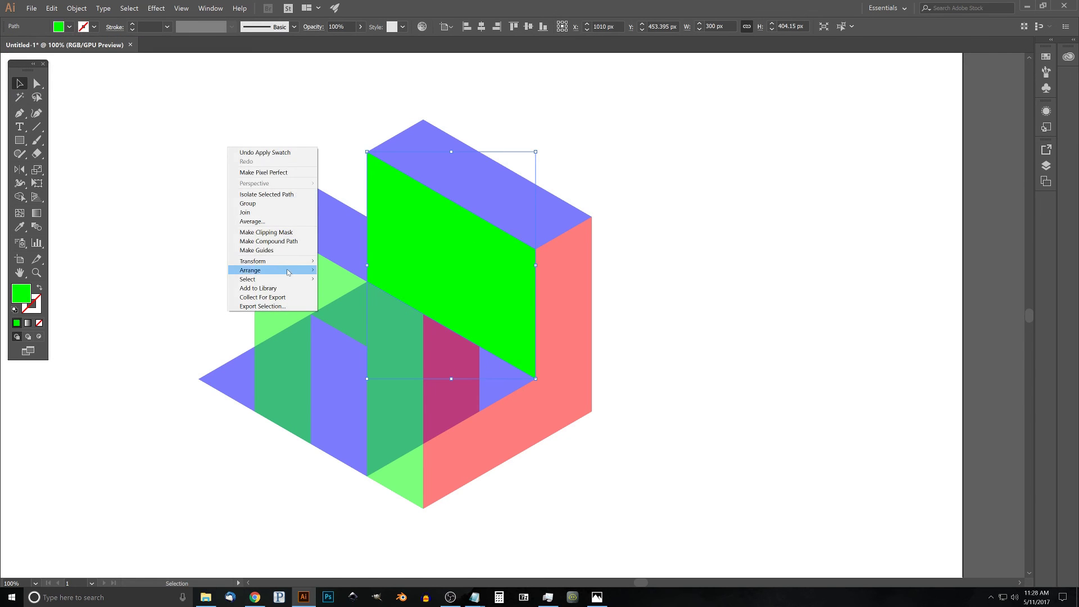
{"action": "mouse_move", "coordinate": [280, 274]}
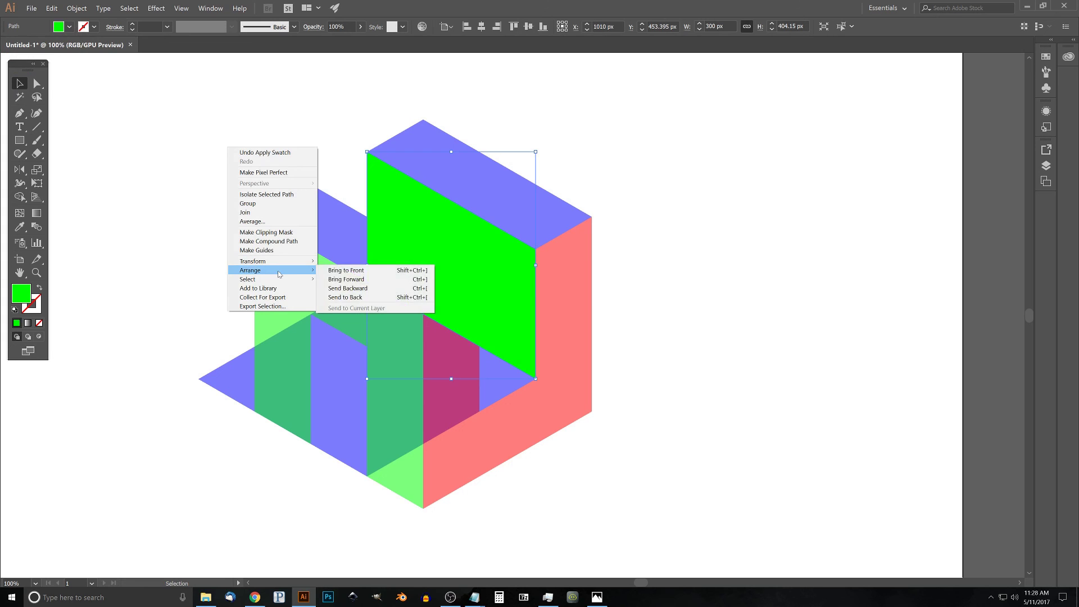
{"action": "left_click", "coordinate": [358, 301]}
{"action": "left_click", "coordinate": [360, 26]}
{"action": "left_click_drag", "start_coordinate": [358, 42], "coordinate": [340, 43]}
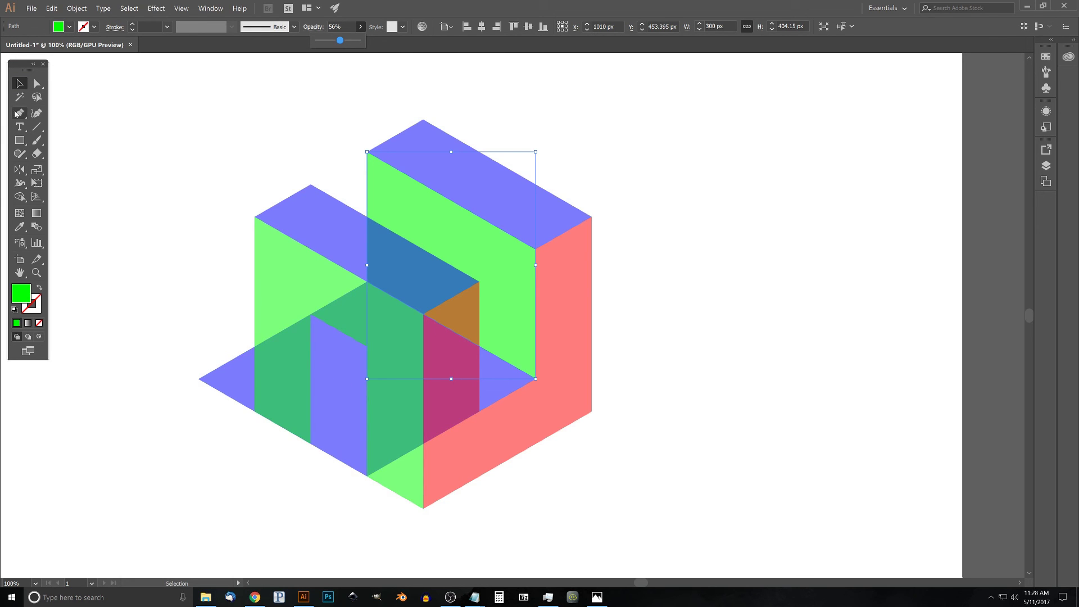
{"action": "key", "text": "Return"}
Trim the blue base rhombus against the red face with the Shape Builder, removing the portion behind and outside the green slotted face
{"action": "left_click", "coordinate": [491, 386]}
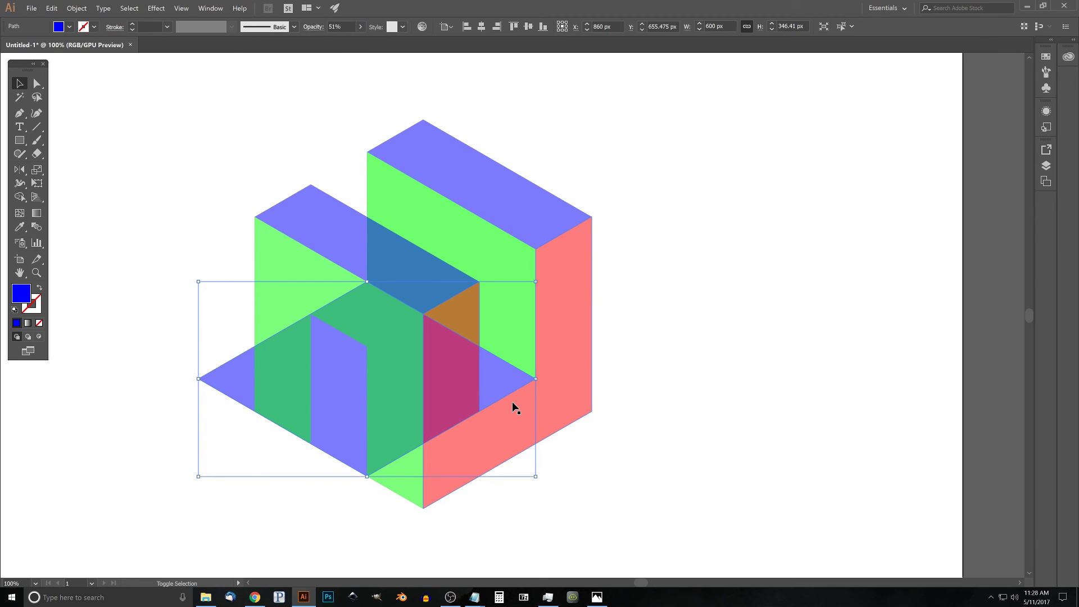
{"action": "left_click", "coordinate": [582, 276], "text": "shift"}
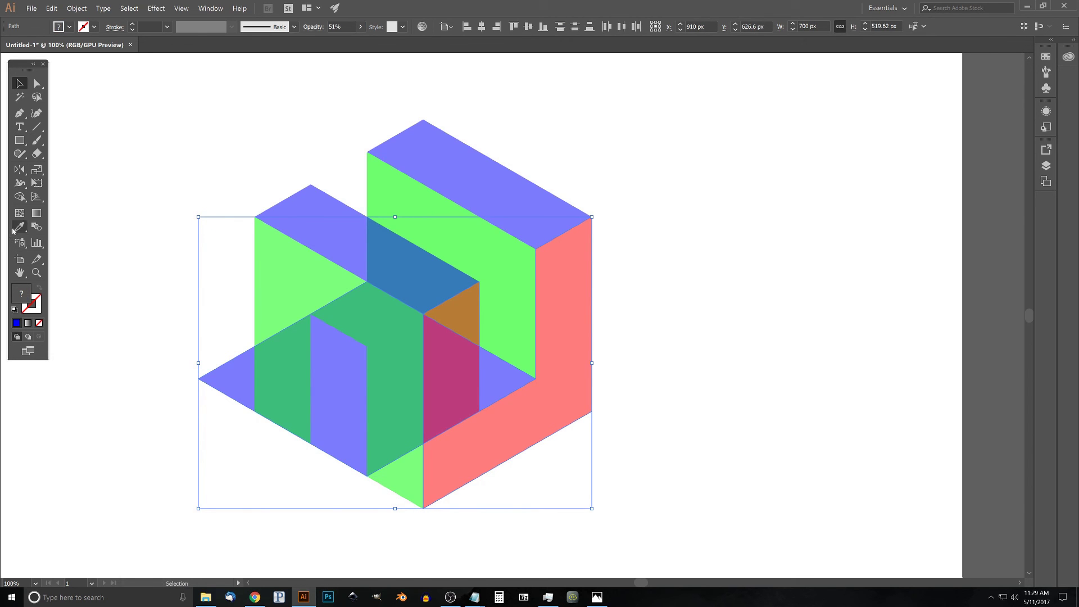
{"action": "left_click", "coordinate": [19, 199]}
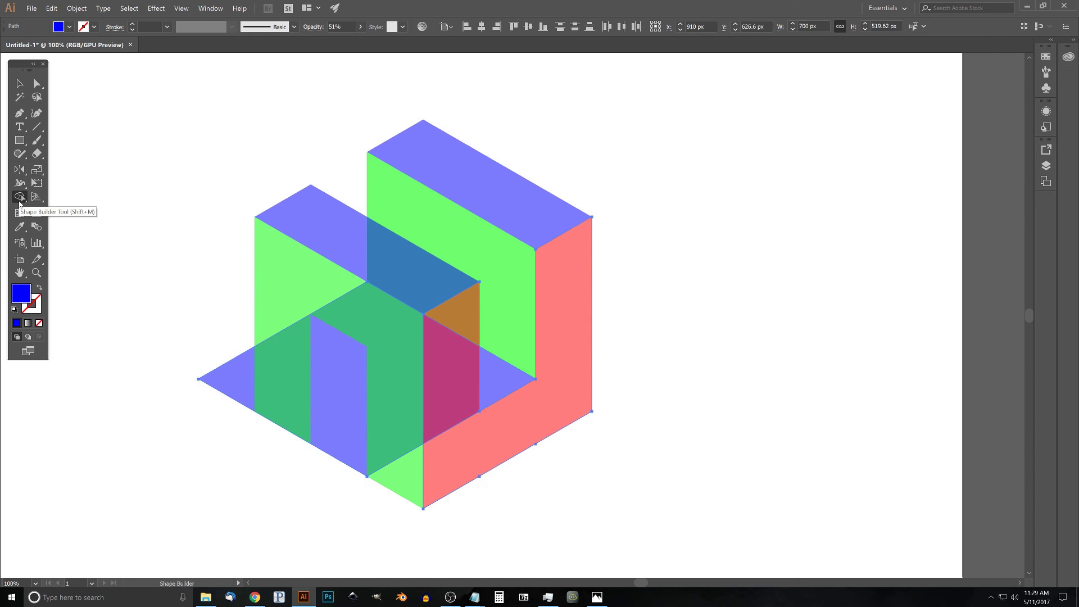
{"action": "left_click", "coordinate": [348, 384], "text": "alt"}
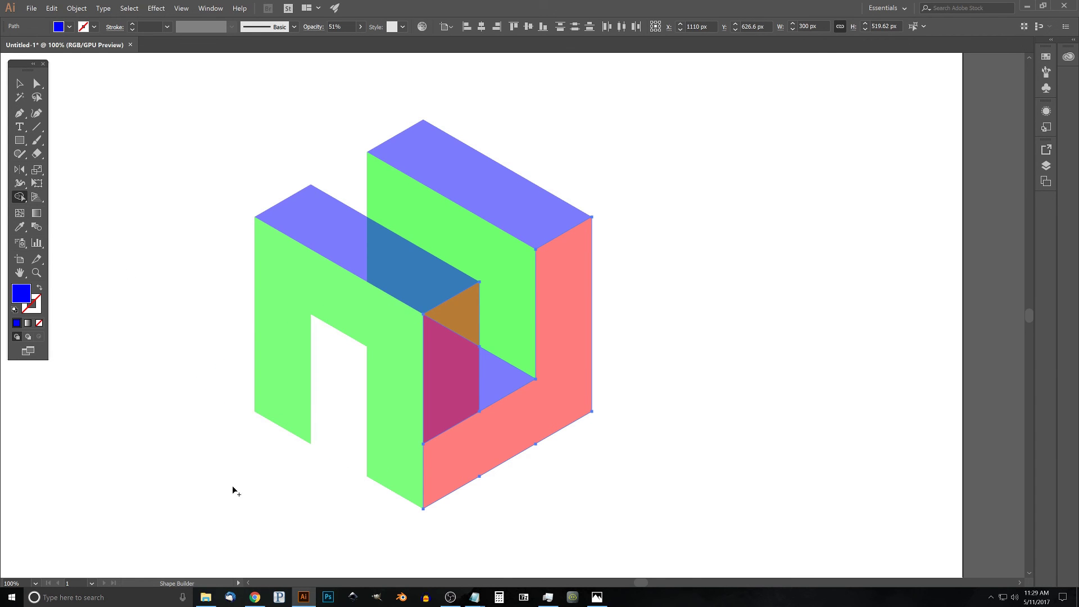
{"action": "left_click", "coordinate": [20, 85]}
{"action": "left_click", "coordinate": [748, 332]}
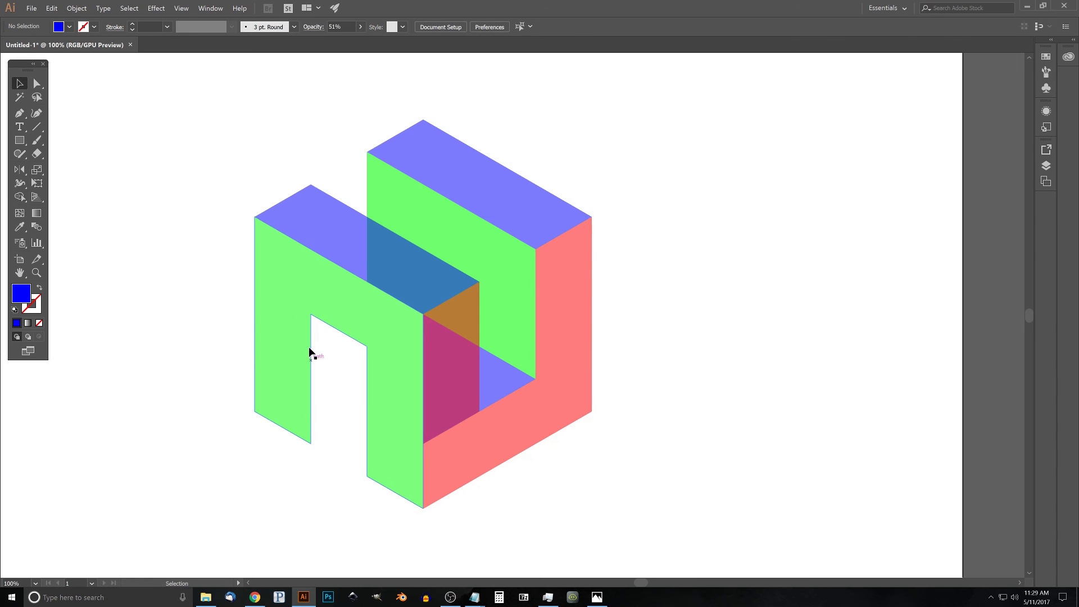
Duplicate the green slotted face down and to the left, and fill the copy with red
{"action": "left_click", "coordinate": [292, 292]}
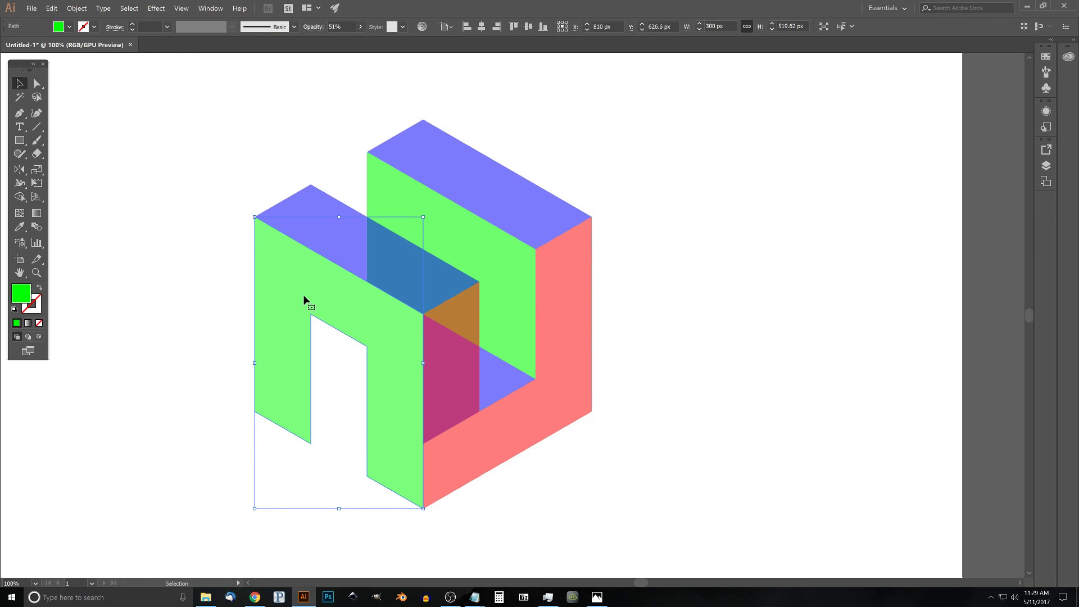
{"action": "left_click_drag", "start_coordinate": [304, 297], "coordinate": [191, 330]}
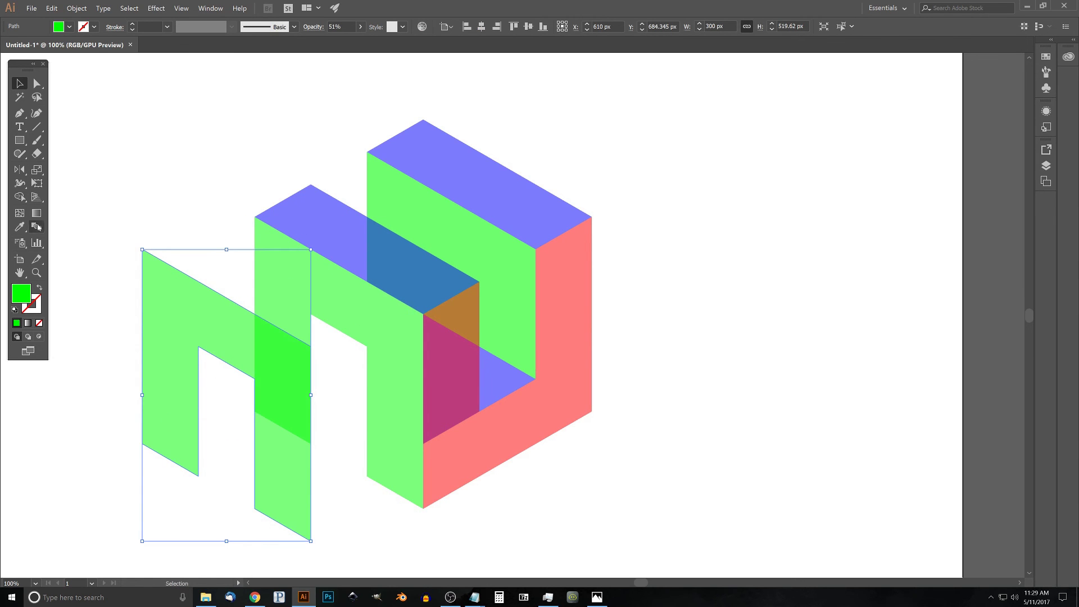
{"action": "left_click", "coordinate": [69, 26]}
{"action": "left_click", "coordinate": [39, 51]}
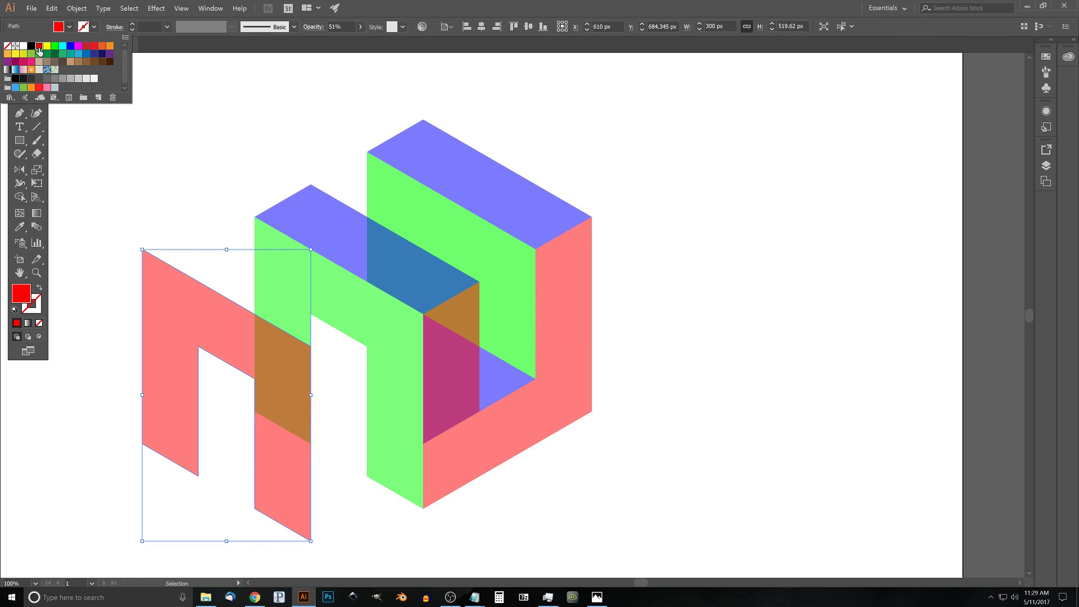
{"action": "key", "text": "Escape"}
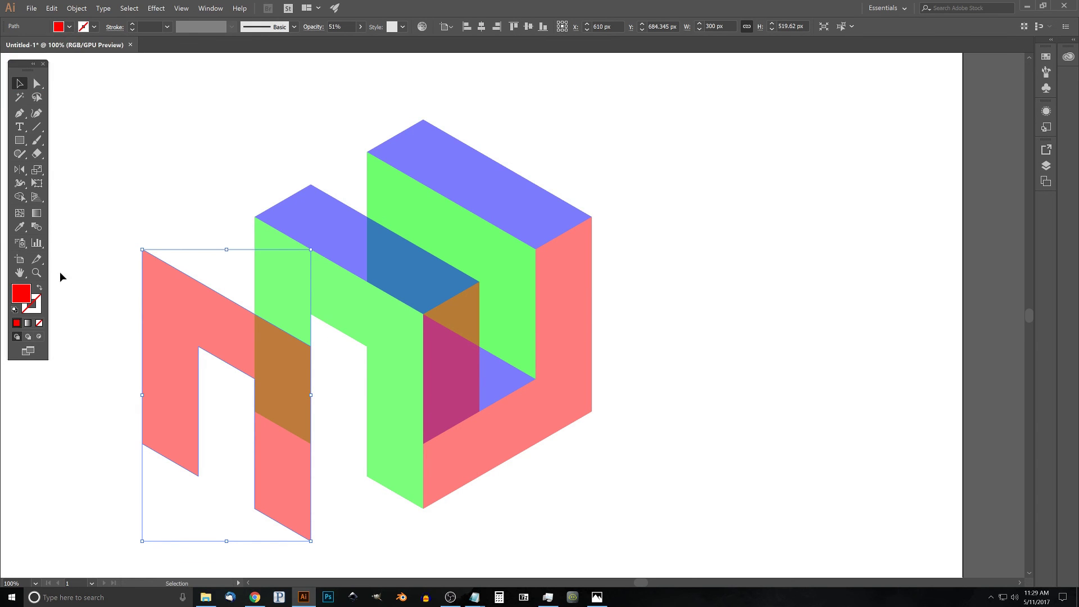
Reflect the red slotted copy so its slot opens upward and its bottom edge runs parallel to the cube's red face
{"action": "left_click", "coordinate": [18, 169]}
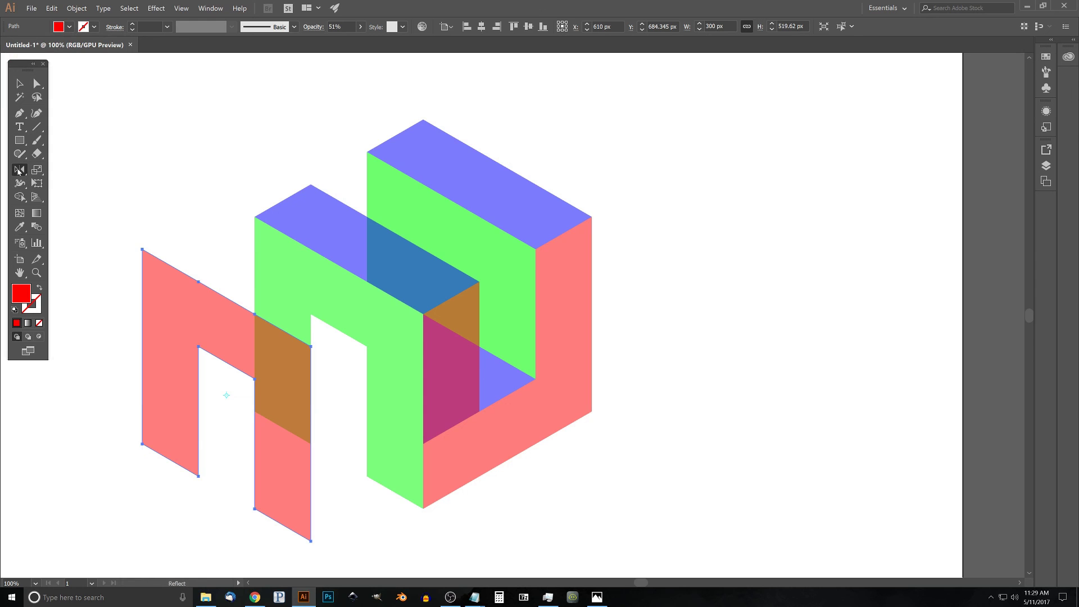
{"action": "left_click_drag", "start_coordinate": [309, 366], "coordinate": [299, 446]}
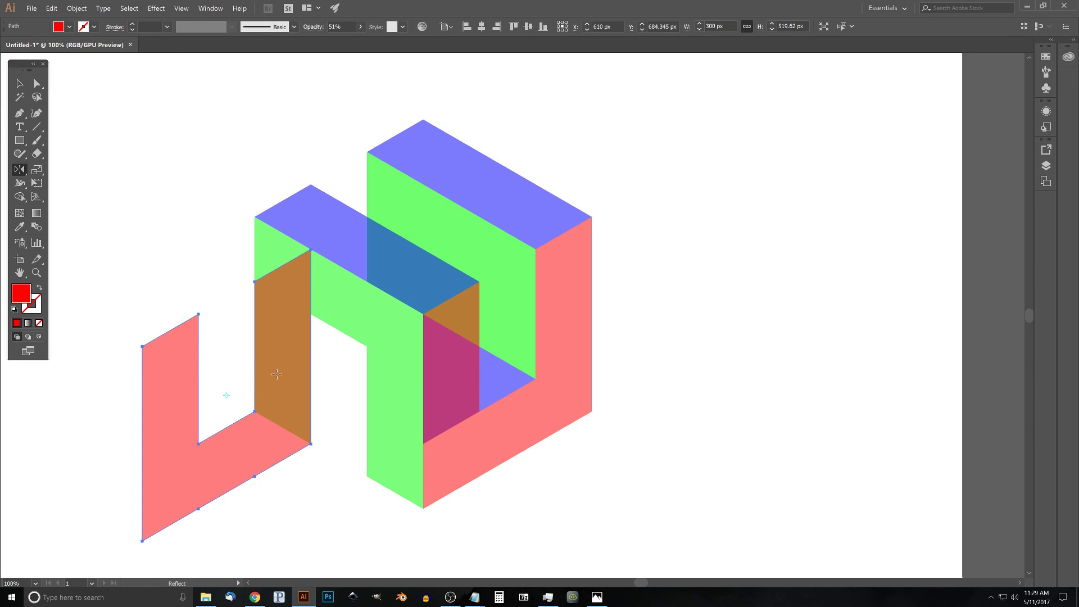
{"action": "left_click_drag", "start_coordinate": [319, 321], "coordinate": [172, 378]}
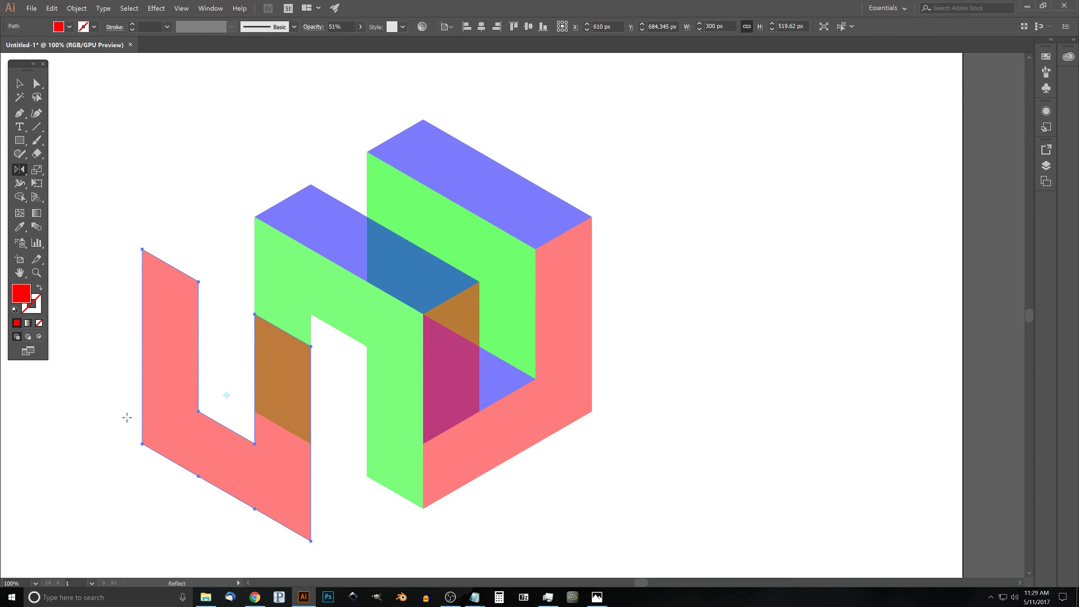
{"action": "left_click_drag", "start_coordinate": [126, 418], "coordinate": [304, 384]}
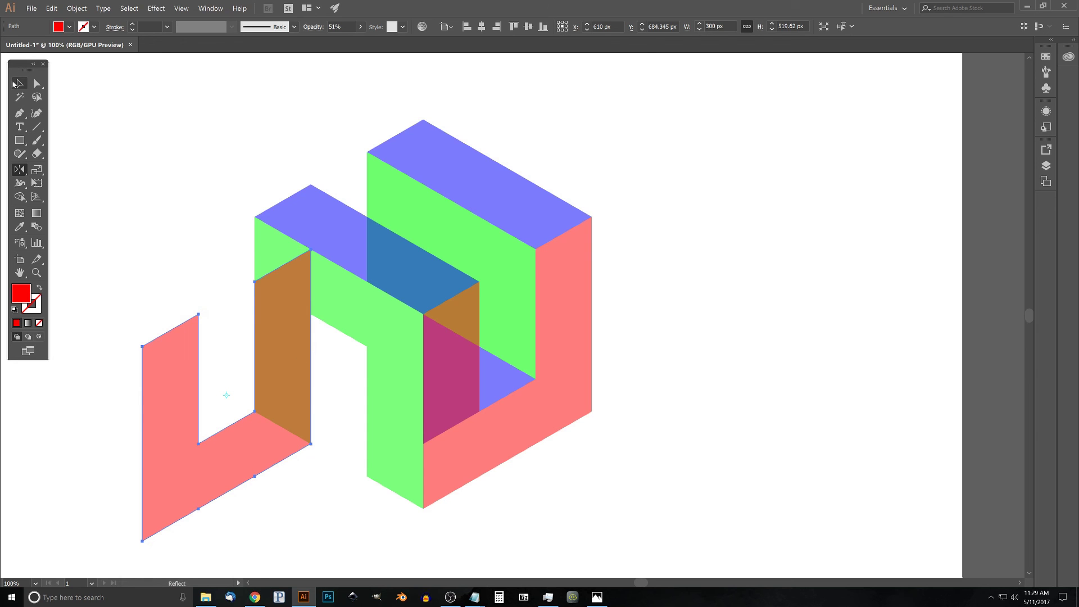
Move the reflected red copy into the cube, snapping its lowest corner to the lower left corner of the green face's slot
{"action": "left_click", "coordinate": [20, 84]}
{"action": "key", "text": "a"}
{"action": "left_click_drag", "start_coordinate": [142, 540], "coordinate": [311, 456]}
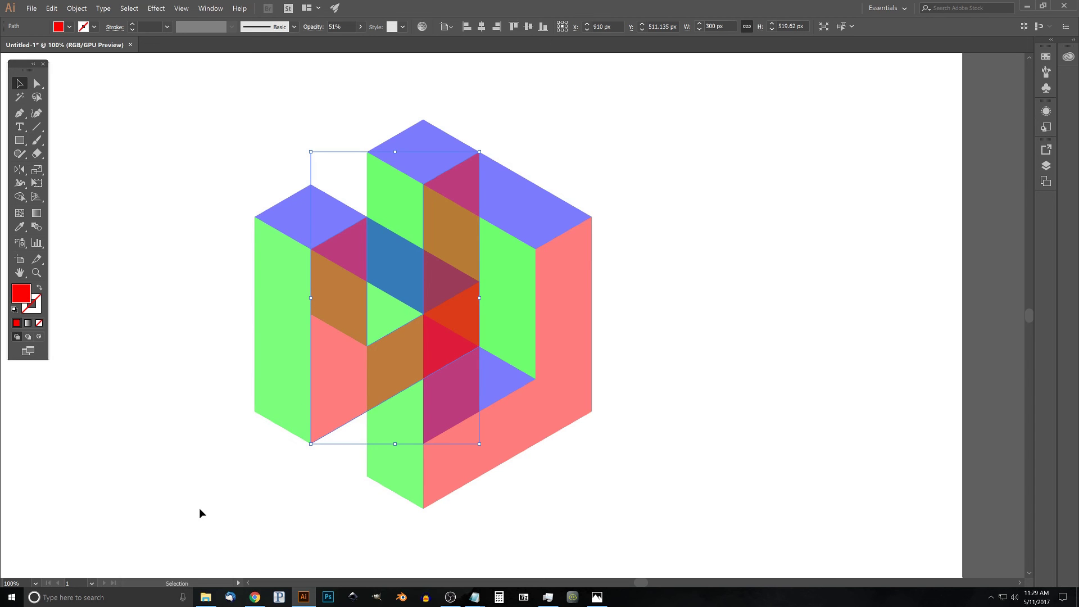
Trim the red inner copy against the green slotted face with the Shape Builder, removing the portions that extend past the green face
{"action": "left_click", "coordinate": [272, 336], "text": "shift"}
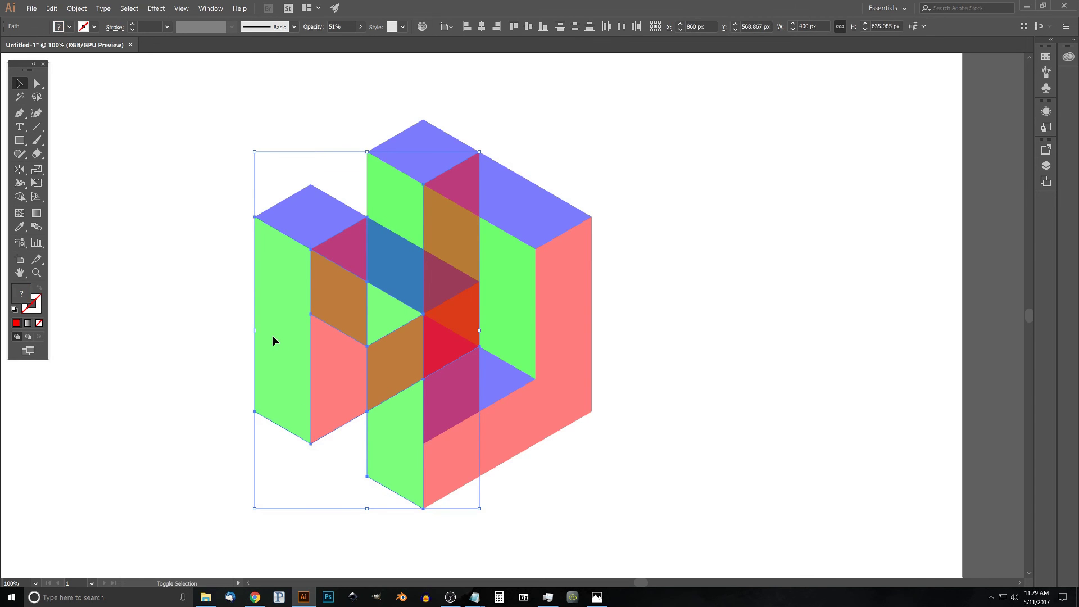
{"action": "left_click", "coordinate": [23, 198]}
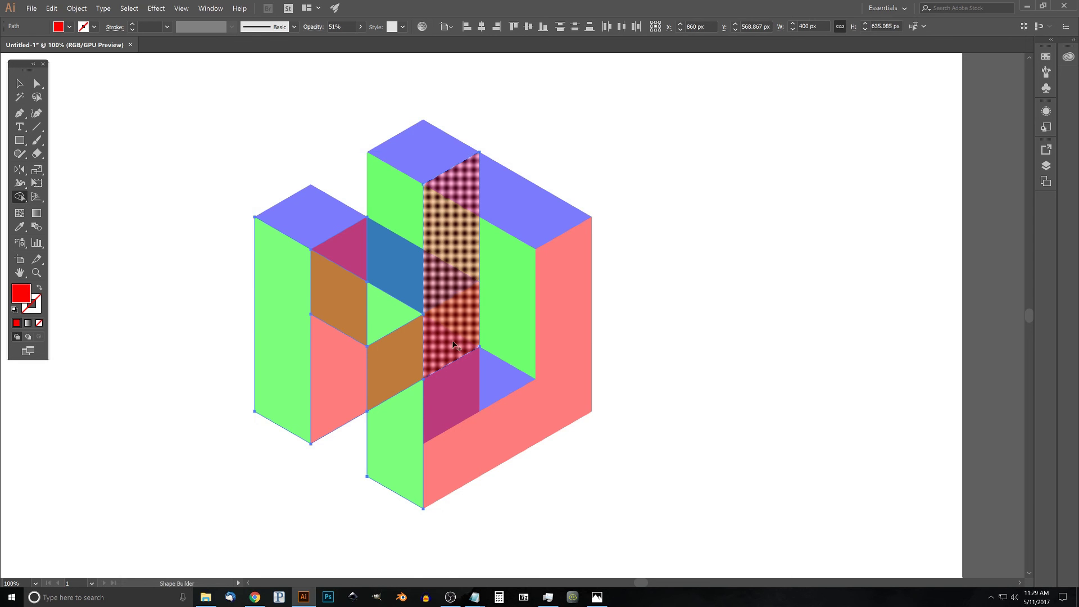
{"action": "mouse_move", "coordinate": [458, 308]}
{"action": "left_mouse_down"}
{"action": "mouse_move", "coordinate": [441, 198]}
{"action": "mouse_move", "coordinate": [453, 238]}
{"action": "left_mouse_up"}
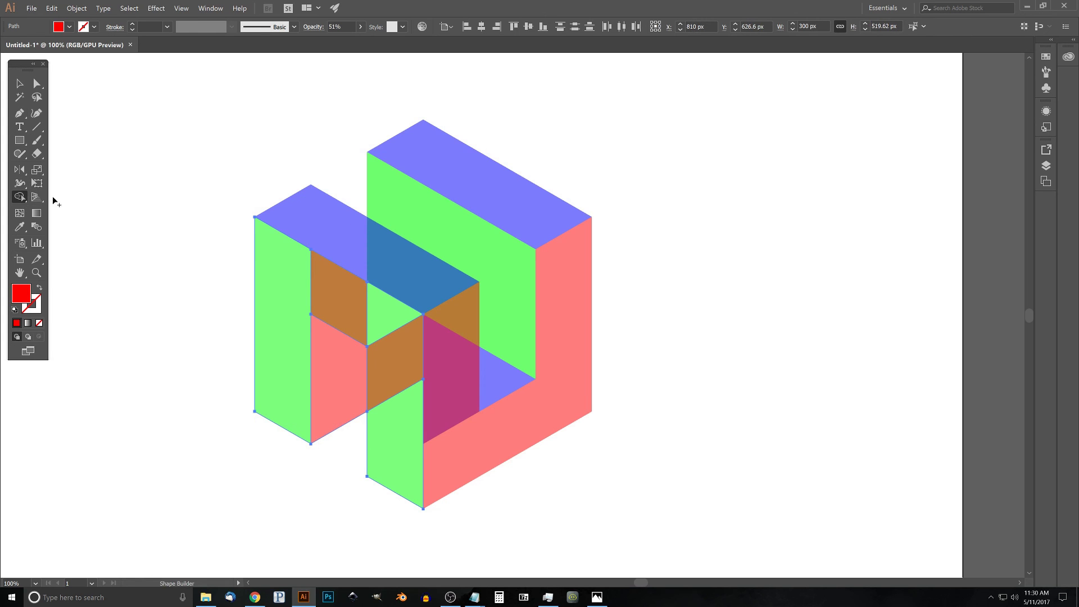
{"action": "left_click", "coordinate": [21, 85]}
Set the opacity of all the logo's shapes to 100%
{"action": "left_click_drag", "start_coordinate": [748, 558], "coordinate": [172, 95]}
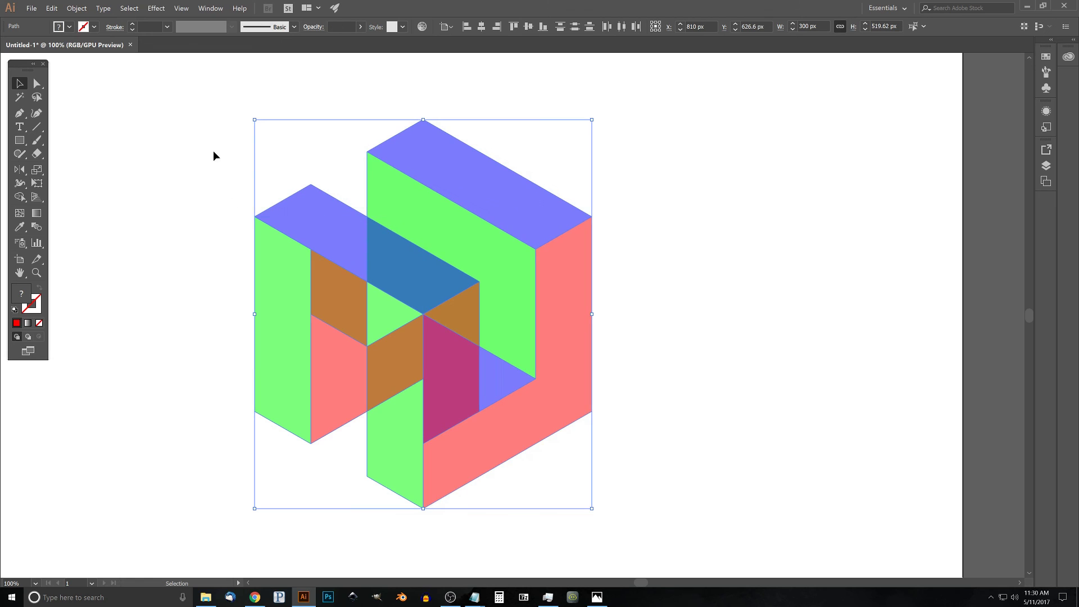
{"action": "left_click", "coordinate": [361, 27]}
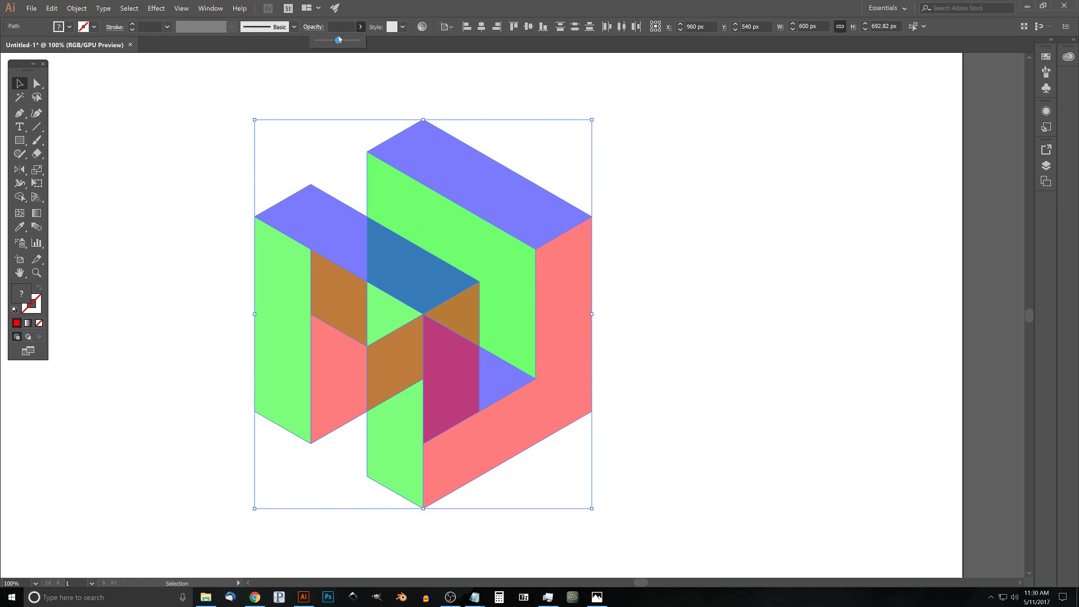
{"action": "left_click_drag", "start_coordinate": [338, 42], "coordinate": [377, 45]}
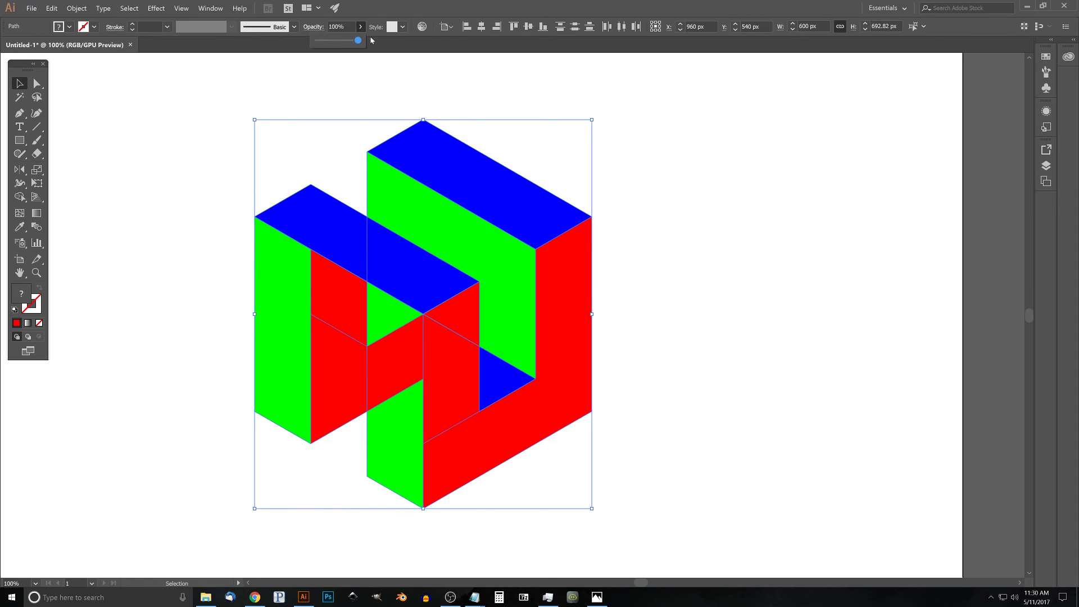
{"action": "left_click", "coordinate": [360, 27]}
{"action": "left_click", "coordinate": [737, 239]}
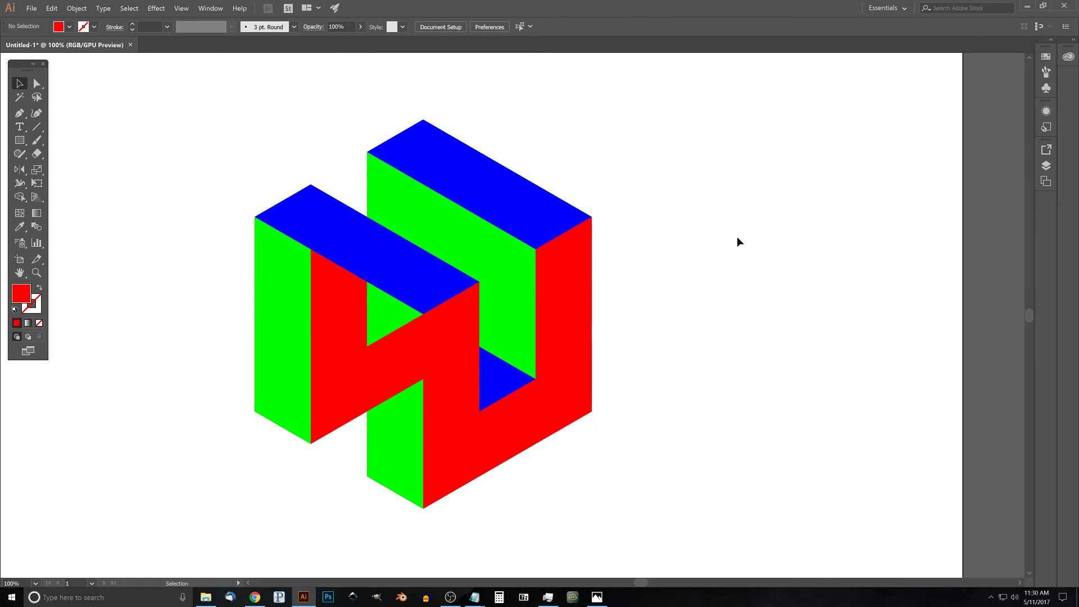
Send the red inner wall behind the green slotted face to the back
{"action": "left_click", "coordinate": [321, 398]}
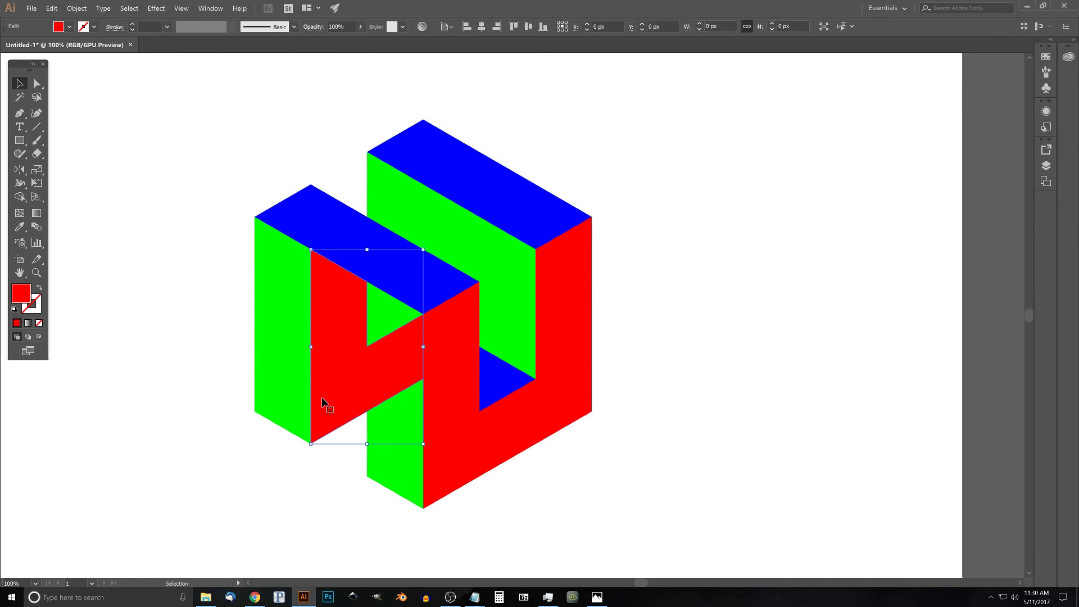
{"action": "right_click", "coordinate": [260, 386]}
{"action": "mouse_move", "coordinate": [222, 344]}
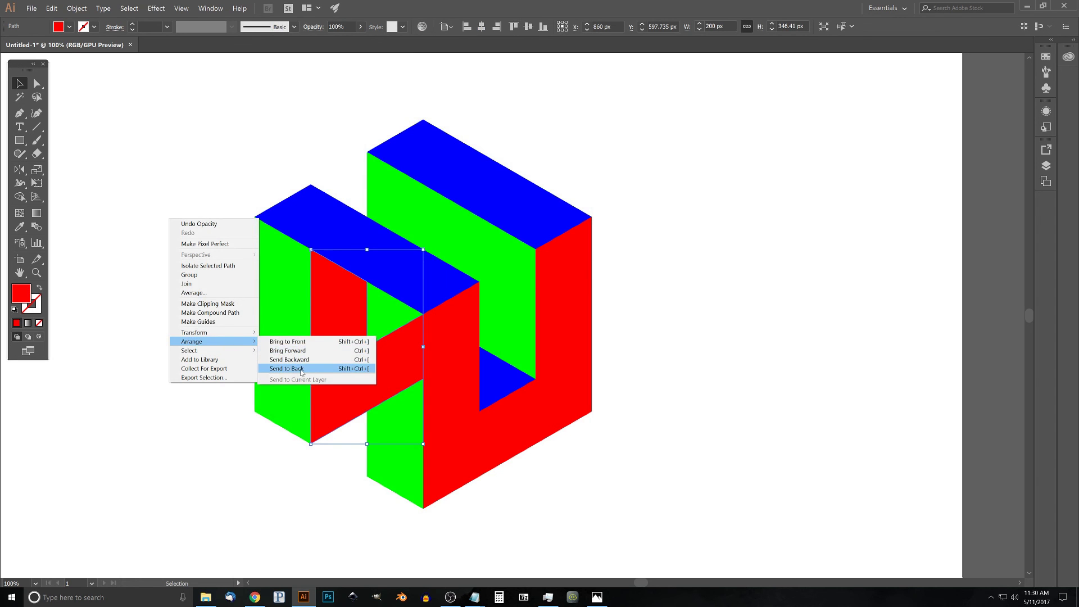
{"action": "left_click", "coordinate": [301, 369]}
{"action": "left_click", "coordinate": [691, 304]}
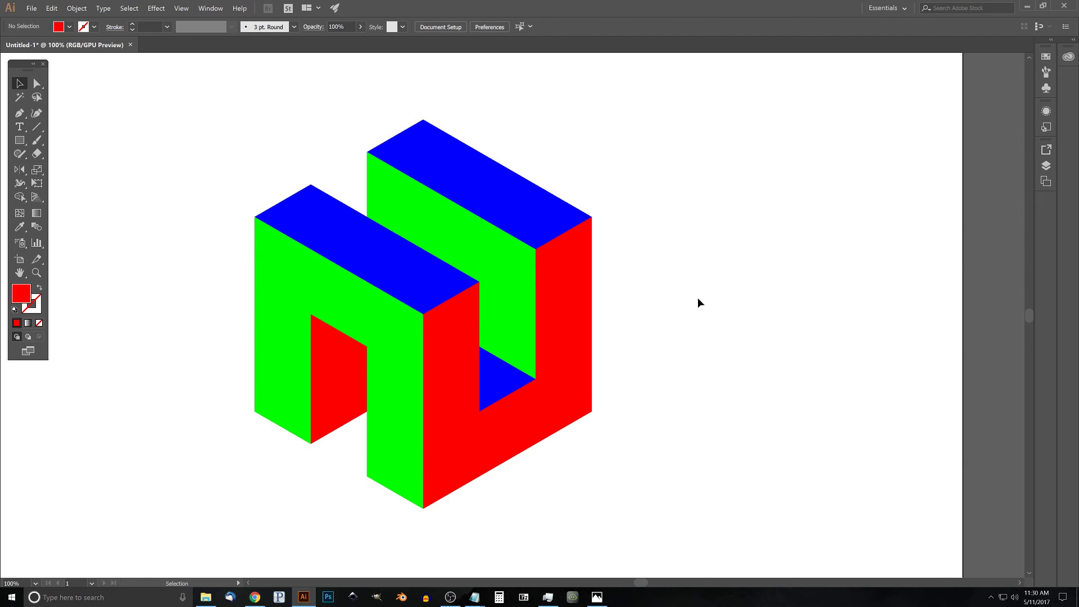
Recolor the two blue top strips and the blue base piece to light cyan
{"action": "left_click", "coordinate": [393, 263]}
{"action": "left_click", "coordinate": [505, 197], "text": "shift"}
{"action": "left_click", "coordinate": [497, 377], "text": "shift"}
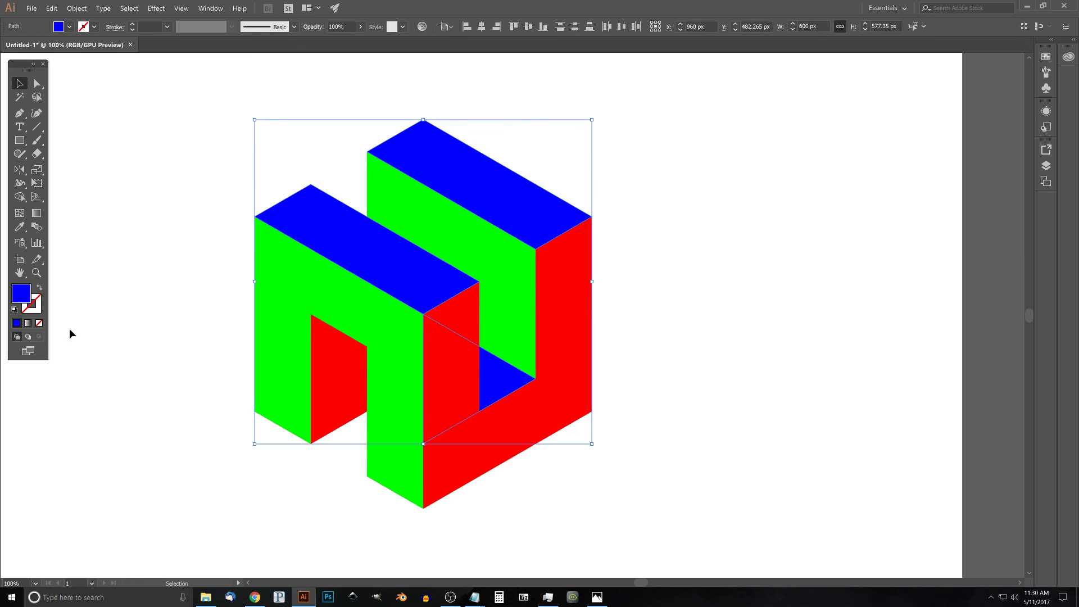
{"action": "double_click", "coordinate": [21, 292]}
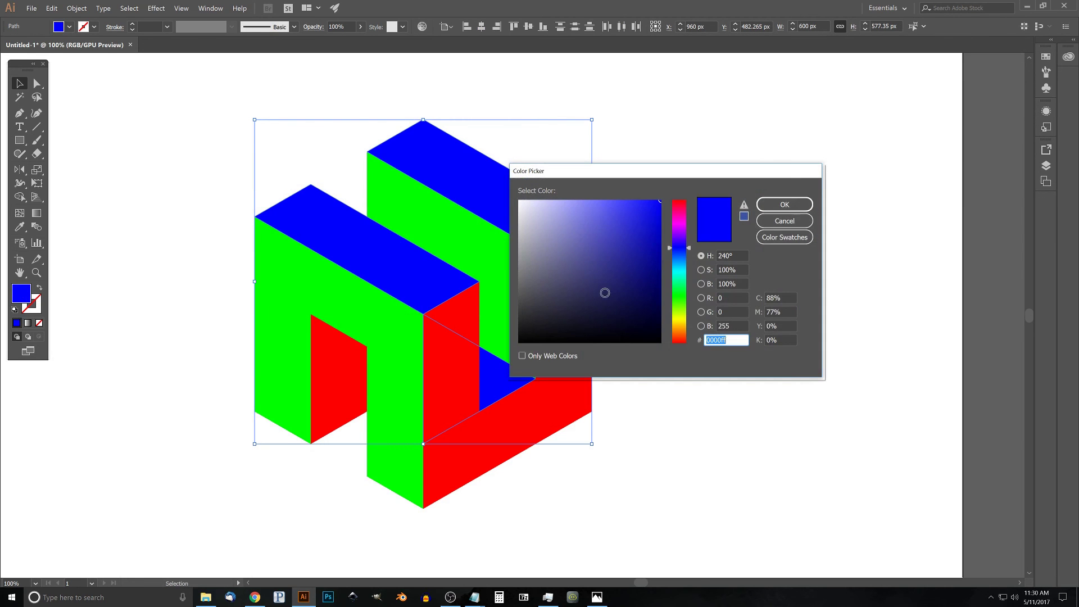
{"action": "left_click_drag", "start_coordinate": [689, 250], "coordinate": [696, 269]}
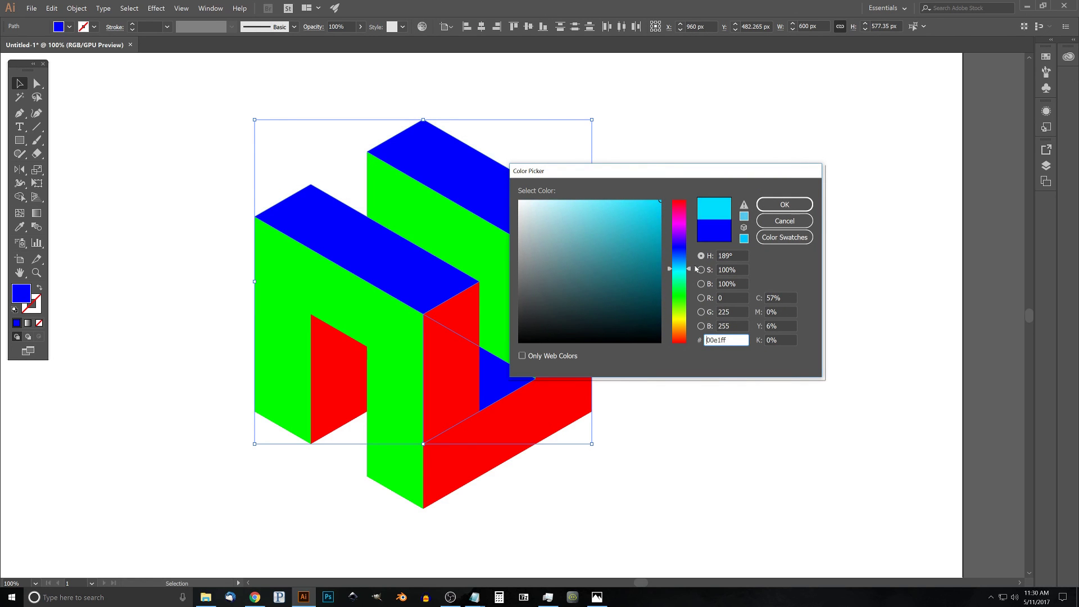
{"action": "left_click_drag", "start_coordinate": [658, 206], "coordinate": [604, 188]}
{"action": "left_click", "coordinate": [785, 205]}
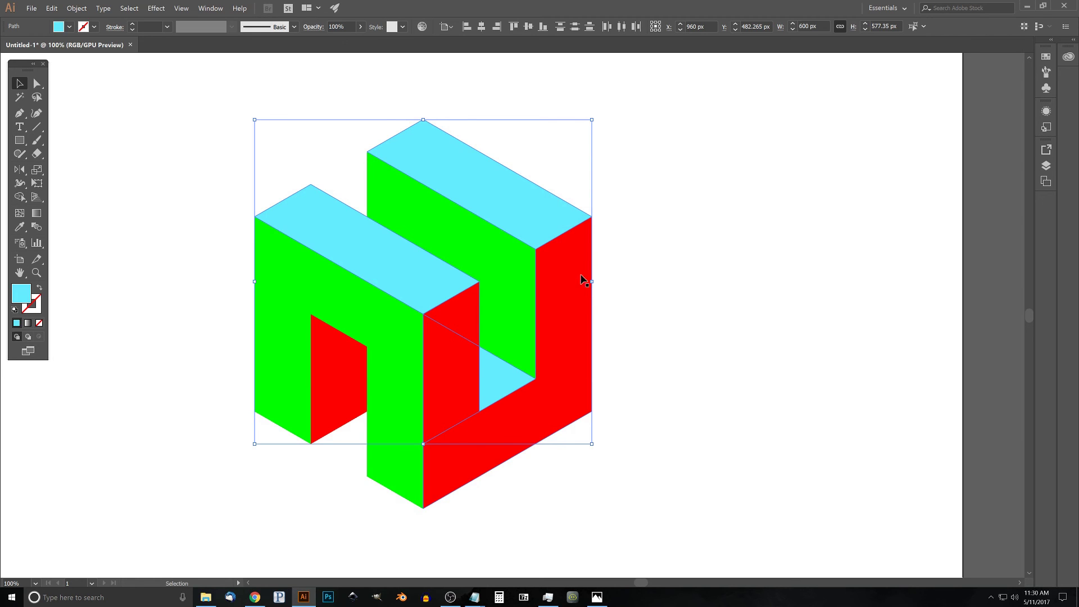
Recolor the red slotted face and the red inner wall to medium blue #0573af
{"action": "left_click", "coordinate": [579, 271]}
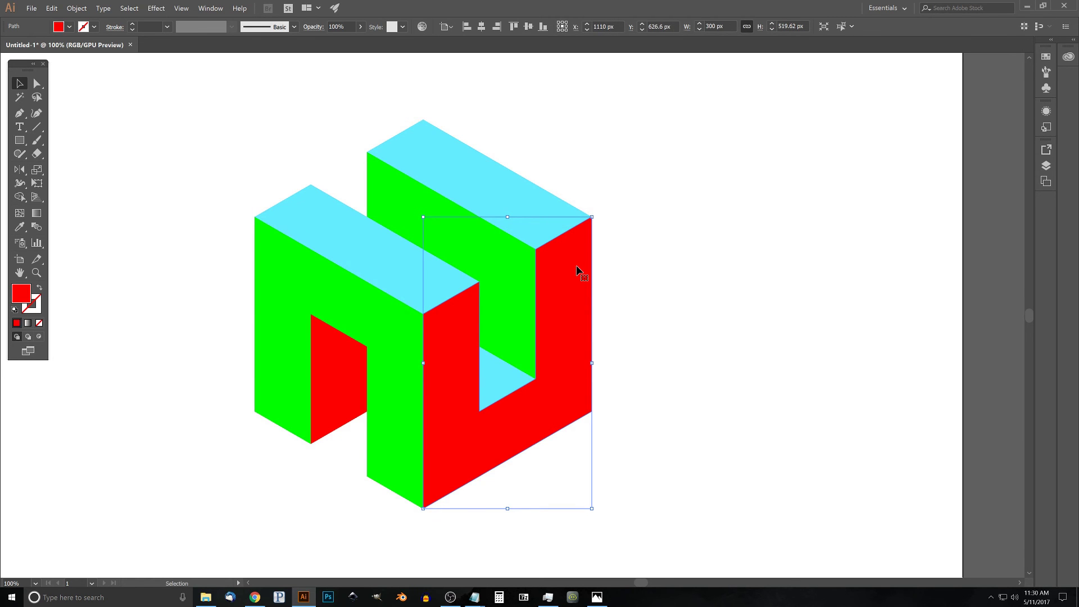
{"action": "left_click", "coordinate": [333, 372], "text": "shift"}
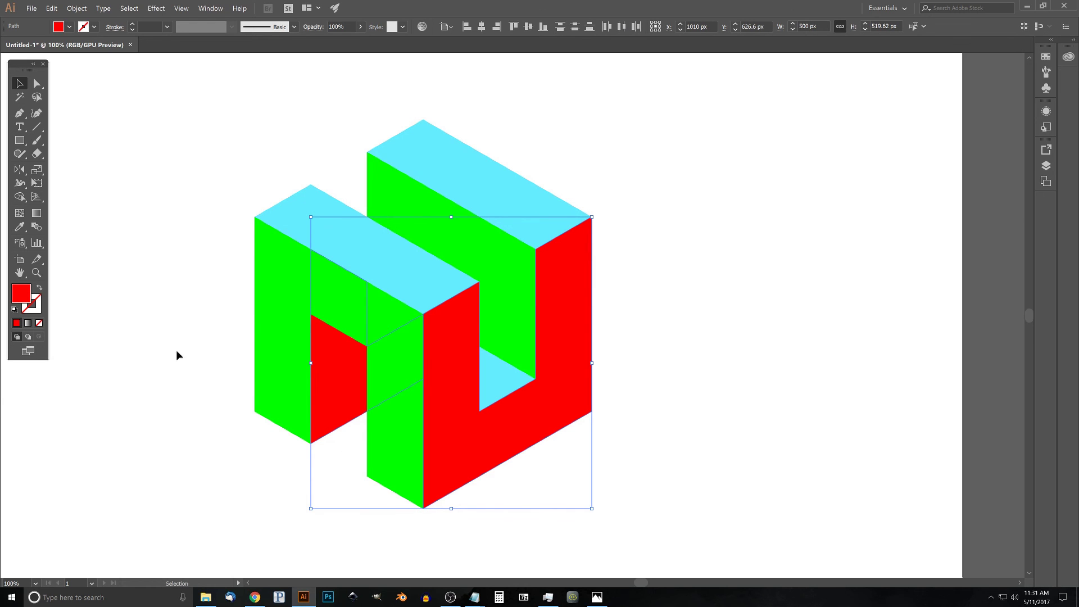
{"action": "double_click", "coordinate": [21, 298]}
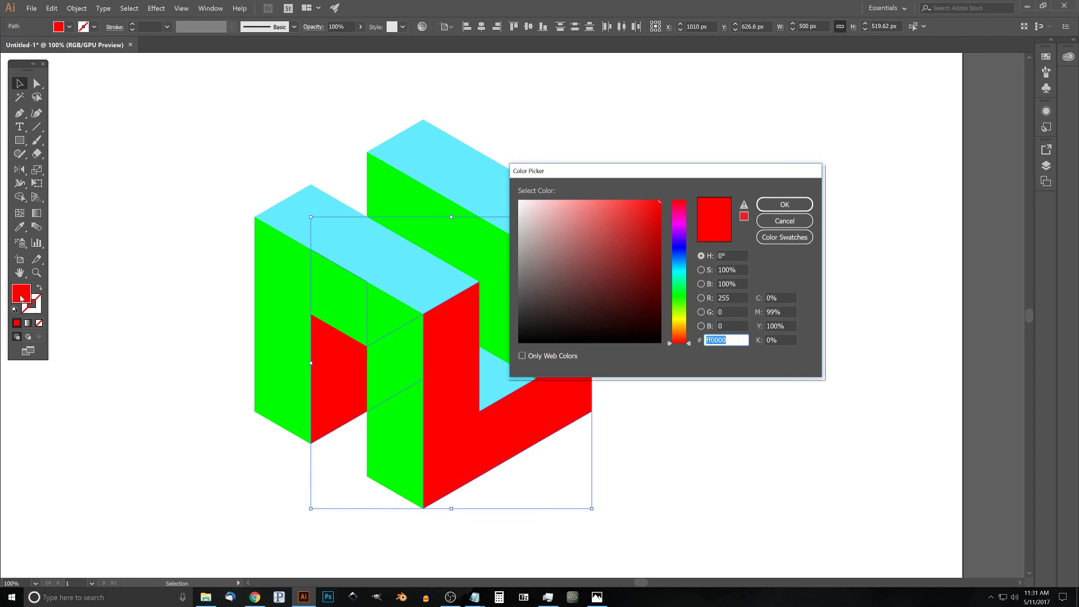
{"action": "left_click_drag", "start_coordinate": [688, 332], "coordinate": [692, 262]}
{"action": "mouse_move", "coordinate": [659, 203]}
{"action": "left_mouse_down"}
{"action": "mouse_move", "coordinate": [612, 243]}
{"action": "mouse_move", "coordinate": [642, 233]}
{"action": "mouse_move", "coordinate": [658, 244]}
{"action": "left_mouse_up"}
{"action": "left_click", "coordinate": [792, 207]}
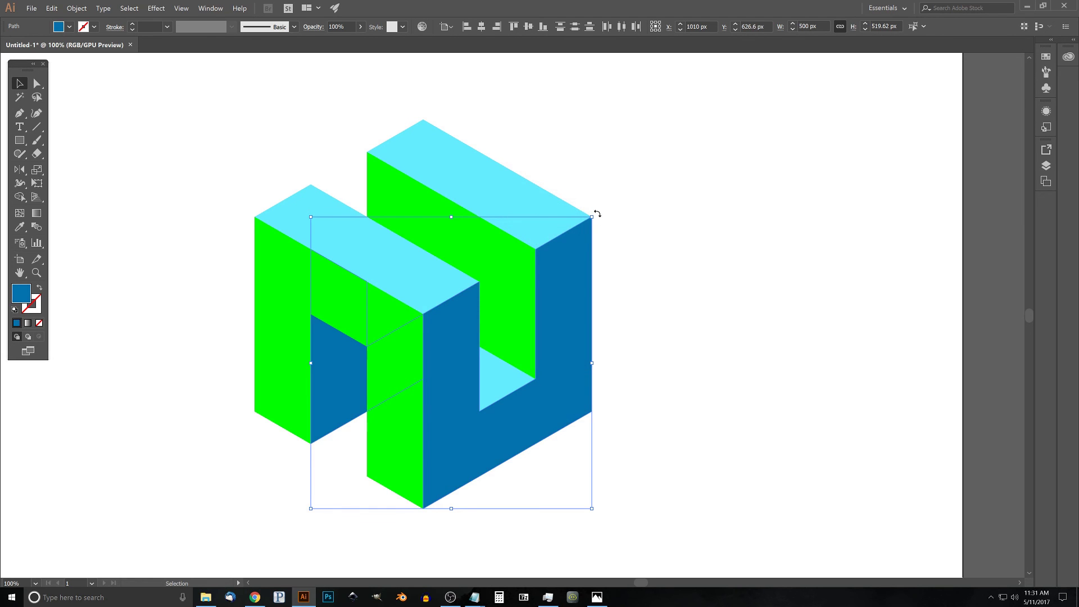
Recolor both green faces by sampling the medium blue face with the Eyedropper and darkening the fill to #043f59
{"action": "left_click", "coordinate": [275, 265]}
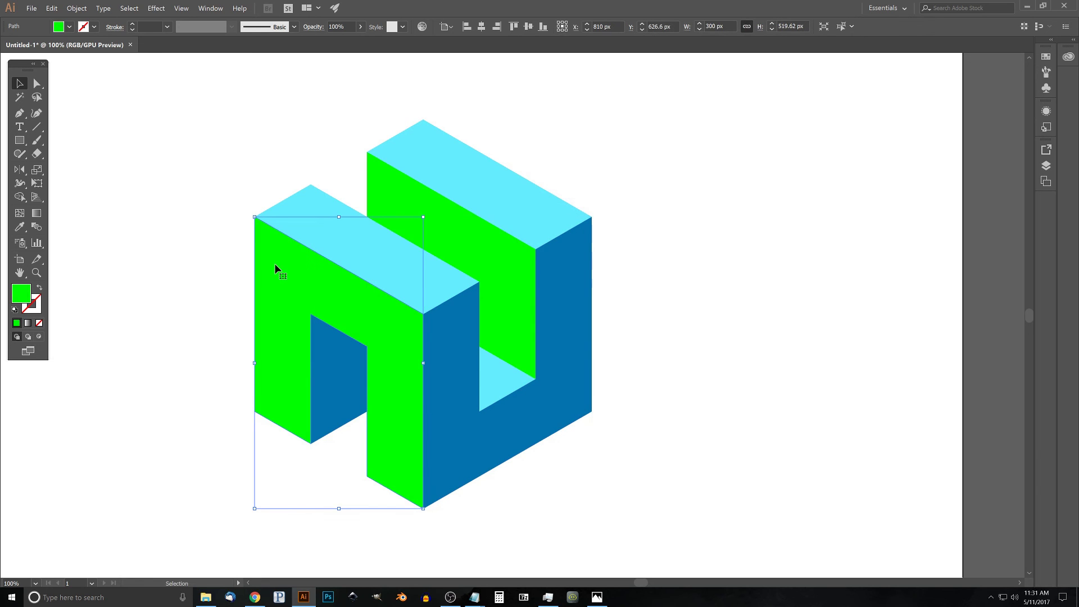
{"action": "left_click", "coordinate": [459, 241], "text": "shift"}
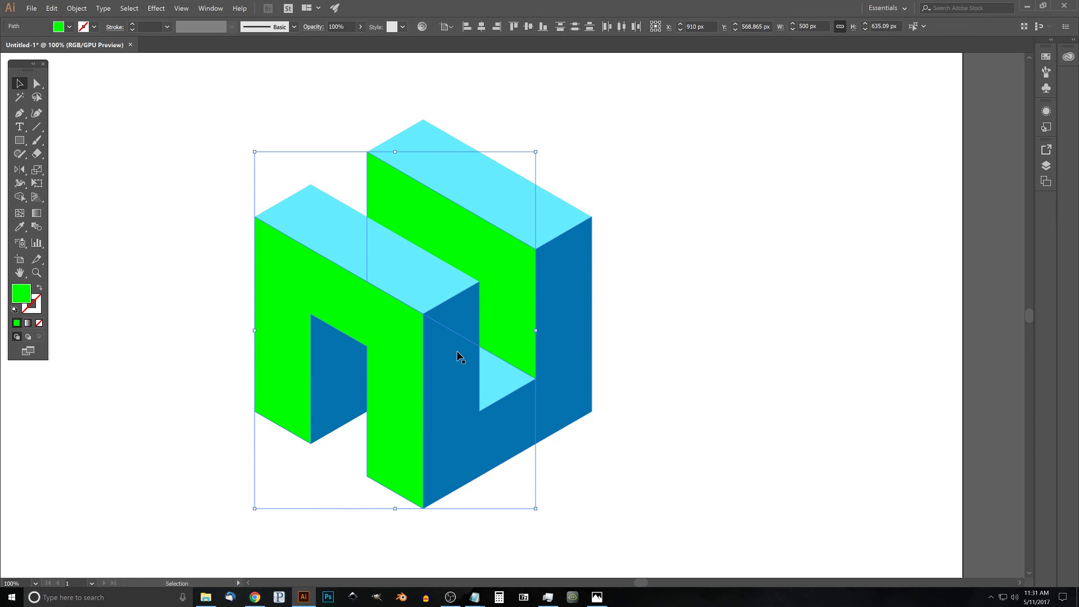
{"action": "key", "text": "i"}
{"action": "left_click", "coordinate": [571, 303]}
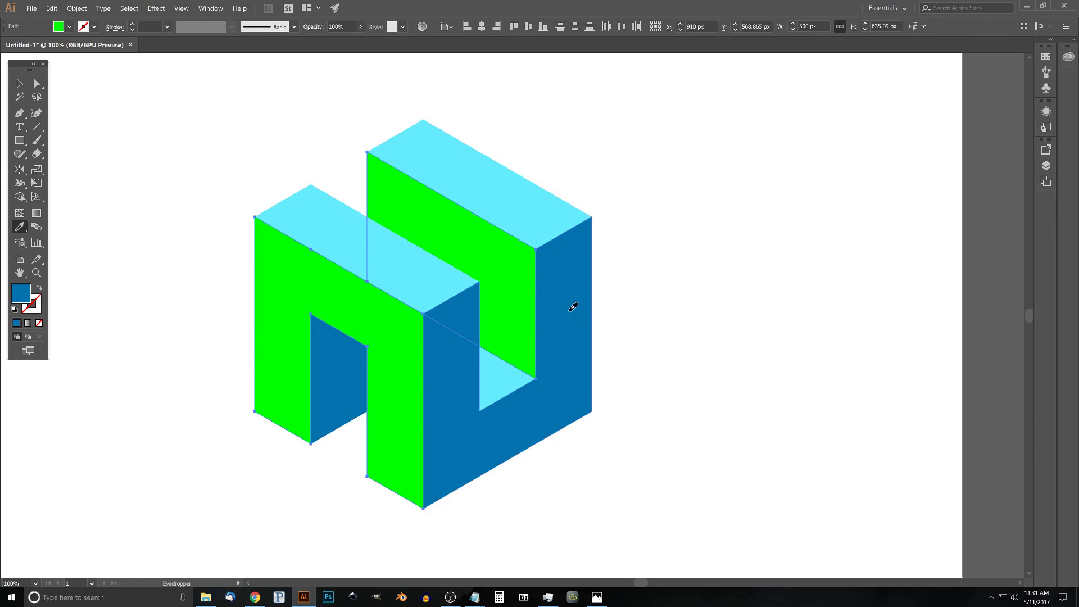
{"action": "double_click", "coordinate": [21, 293]}
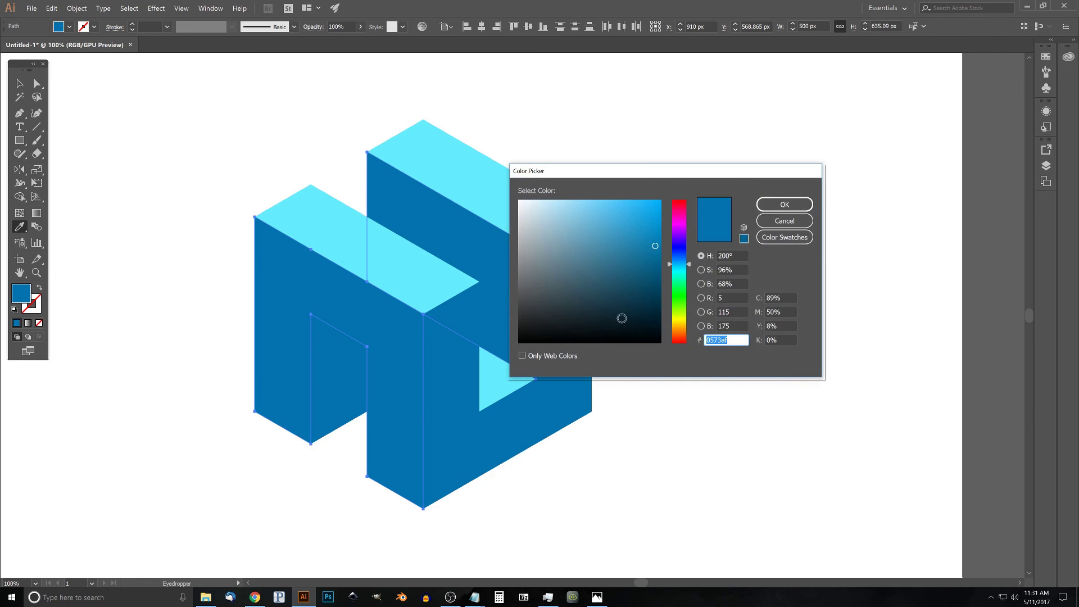
{"action": "left_click_drag", "start_coordinate": [655, 248], "coordinate": [655, 292]}
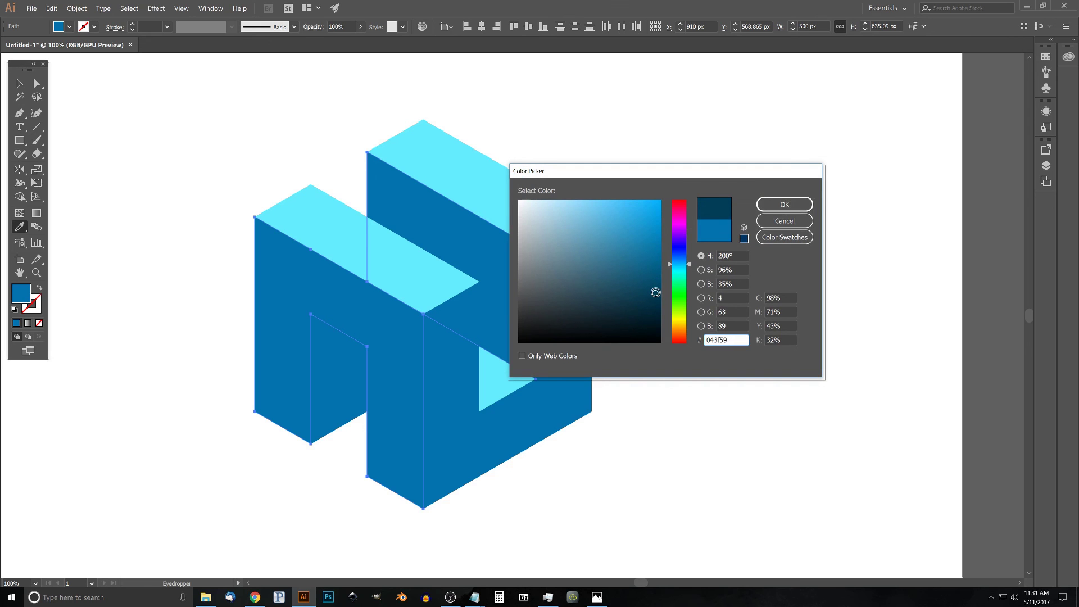
{"action": "left_click", "coordinate": [778, 207]}
{"action": "left_click", "coordinate": [19, 85]}
{"action": "left_click", "coordinate": [702, 309]}
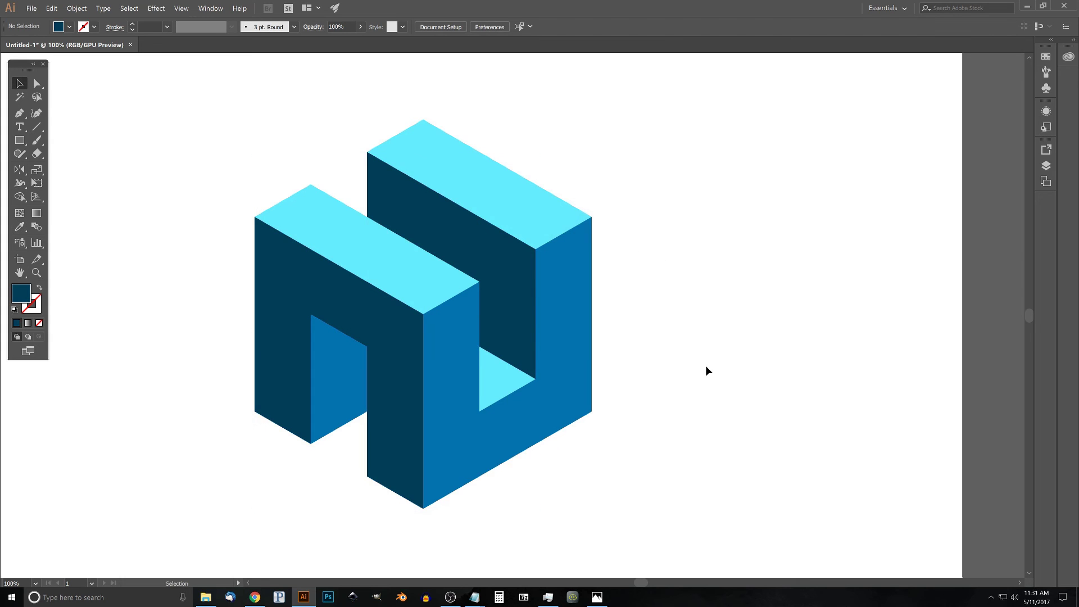